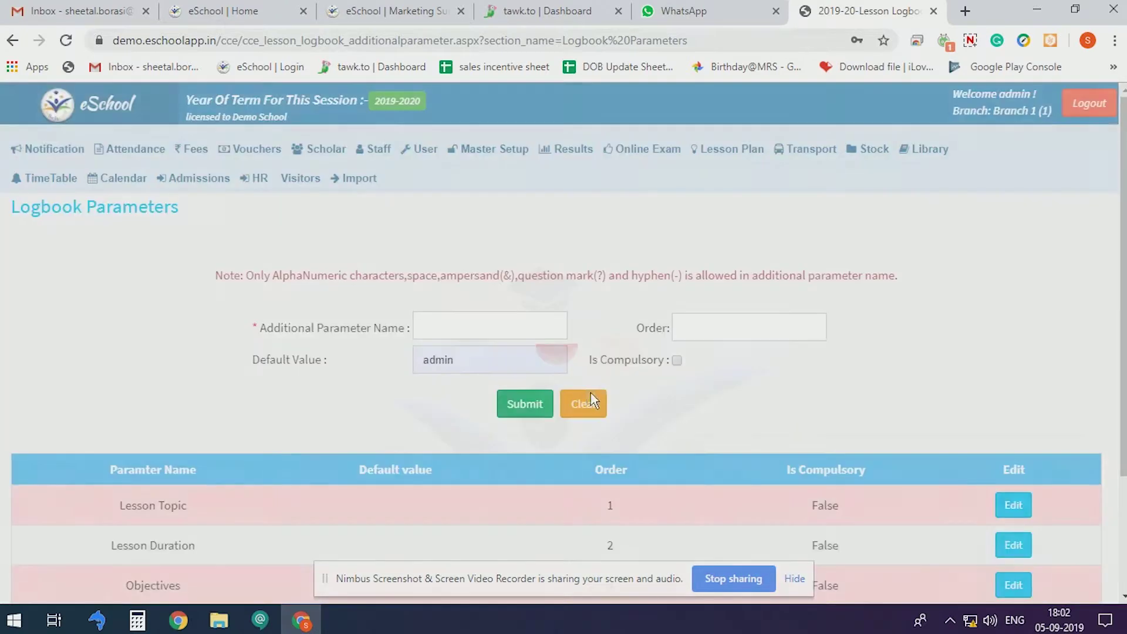
# Add a logbook parameter named Remarks with order 5 and an empty default value.
pyautogui.click(503, 329)
pyautogui.write('R')
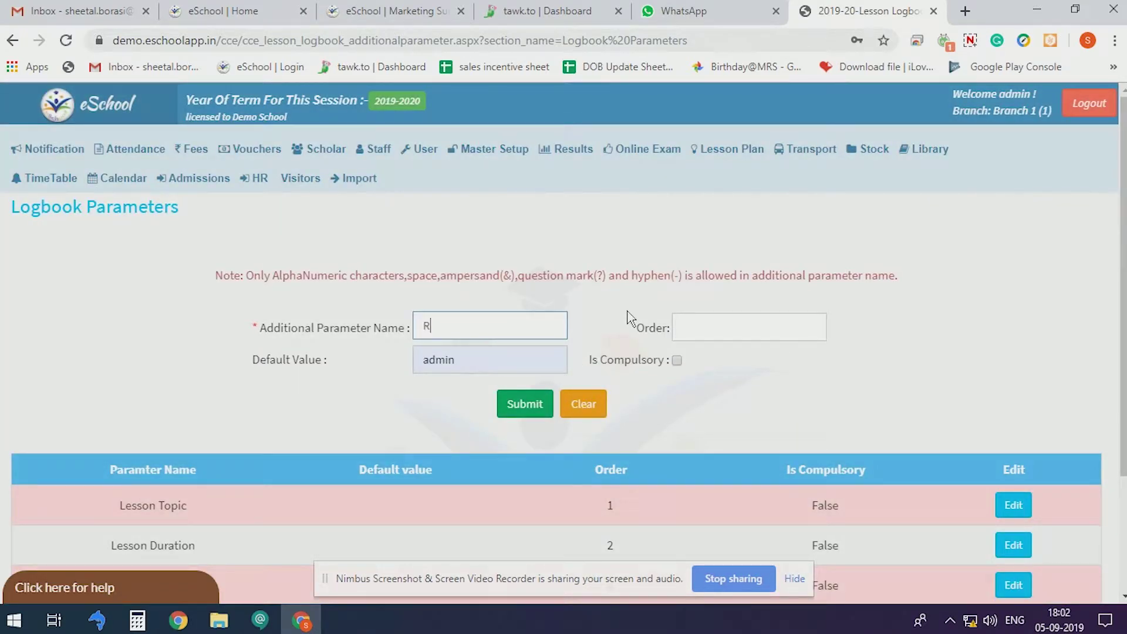
pyautogui.write('emarks')
pyautogui.click(784, 339)
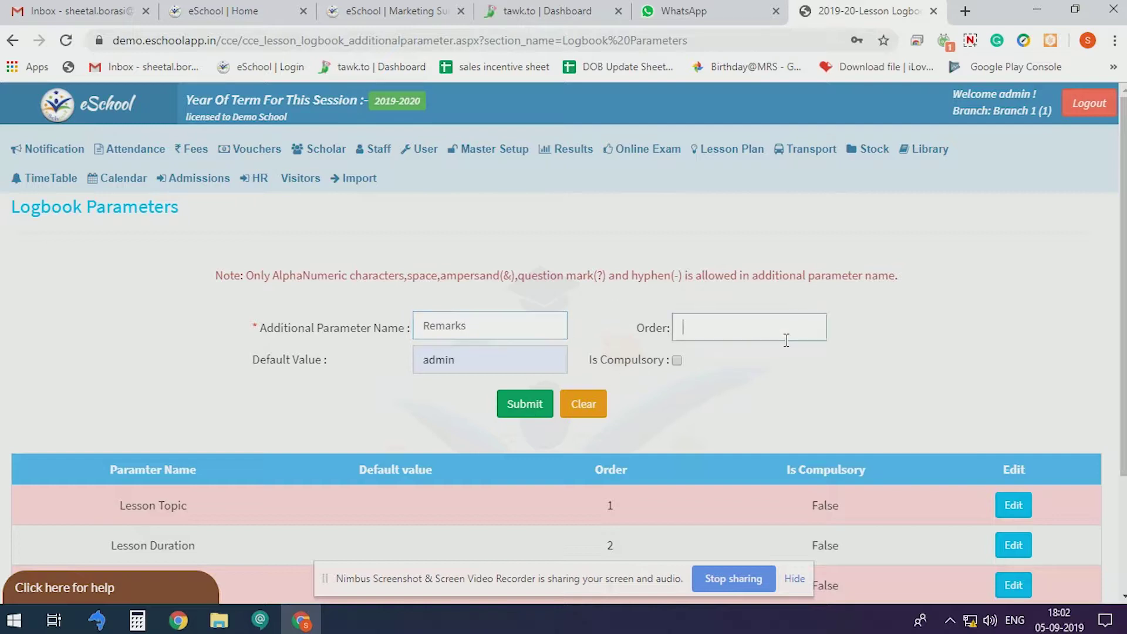
pyautogui.write('5')
pyautogui.click(463, 361)
pyautogui.doubleClick(463, 361)
pyautogui.click(466, 404)
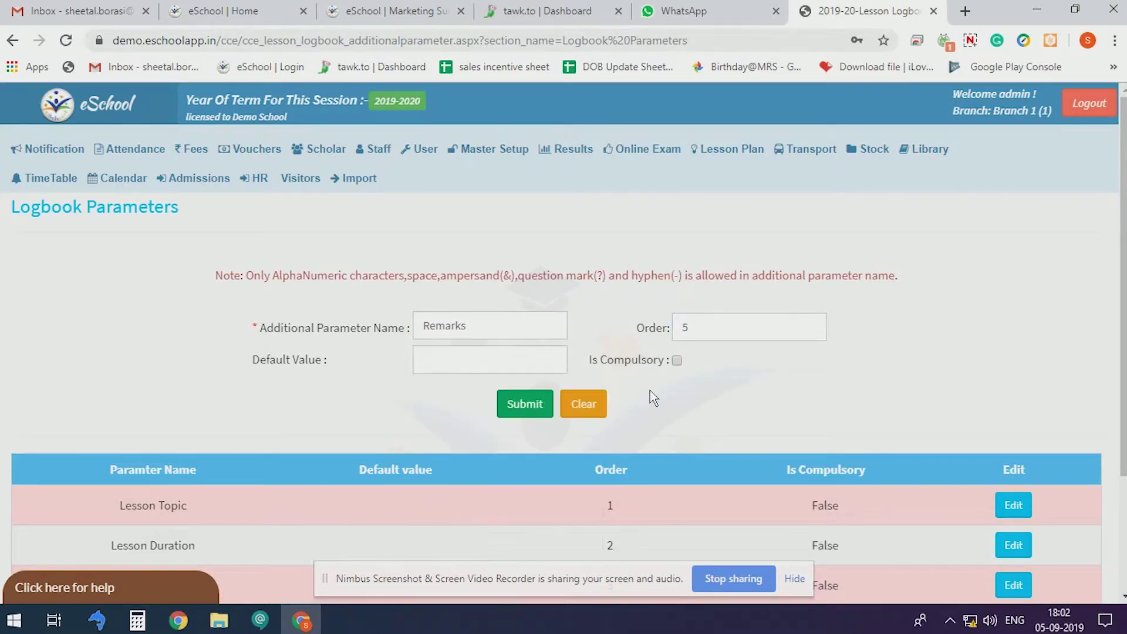
pyautogui.click(526, 404)
pyautogui.scroll(-3, 616, 361)
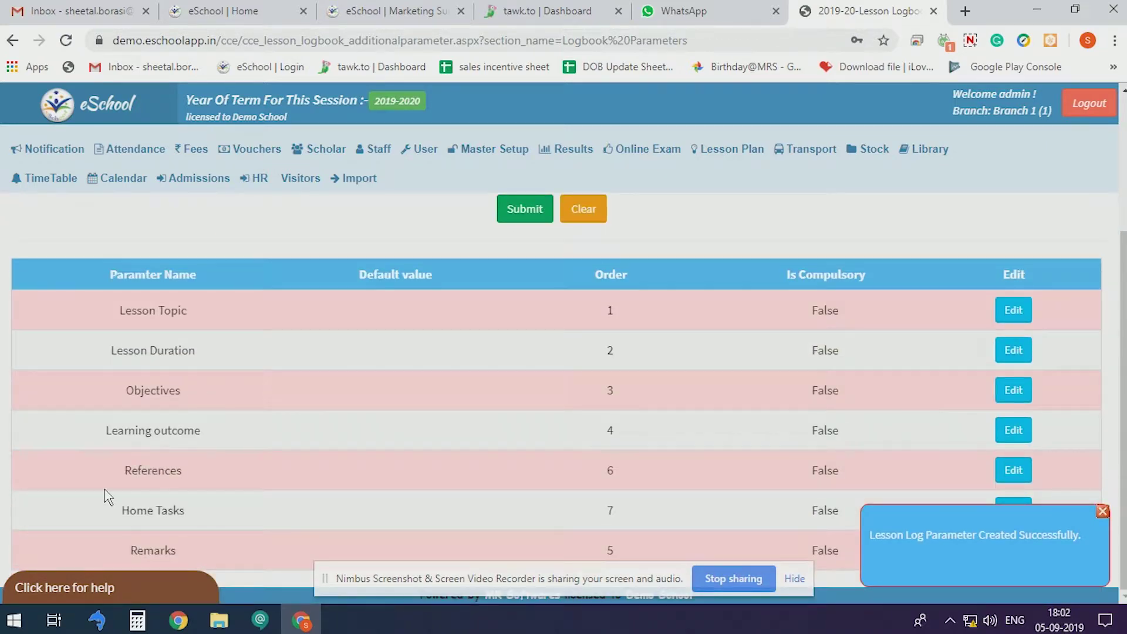
pyautogui.doubleClick(130, 554)
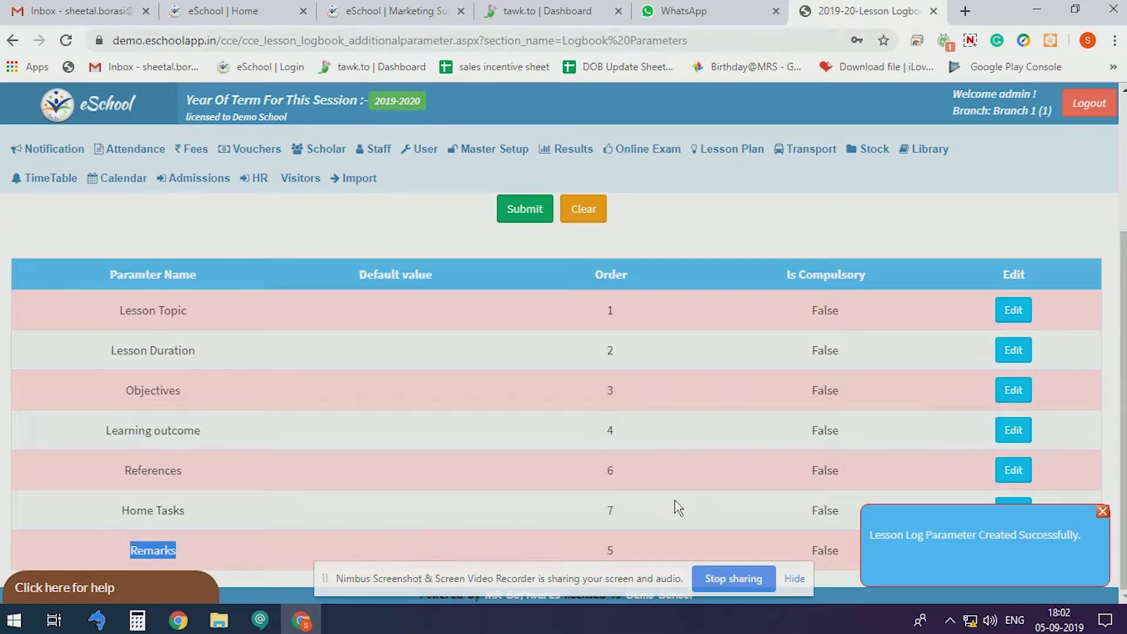
# Open the lesson plan creation page and load the plans for class I A, subject EVS.
pyautogui.scroll(3, 689, 503)
pyautogui.click(728, 150)
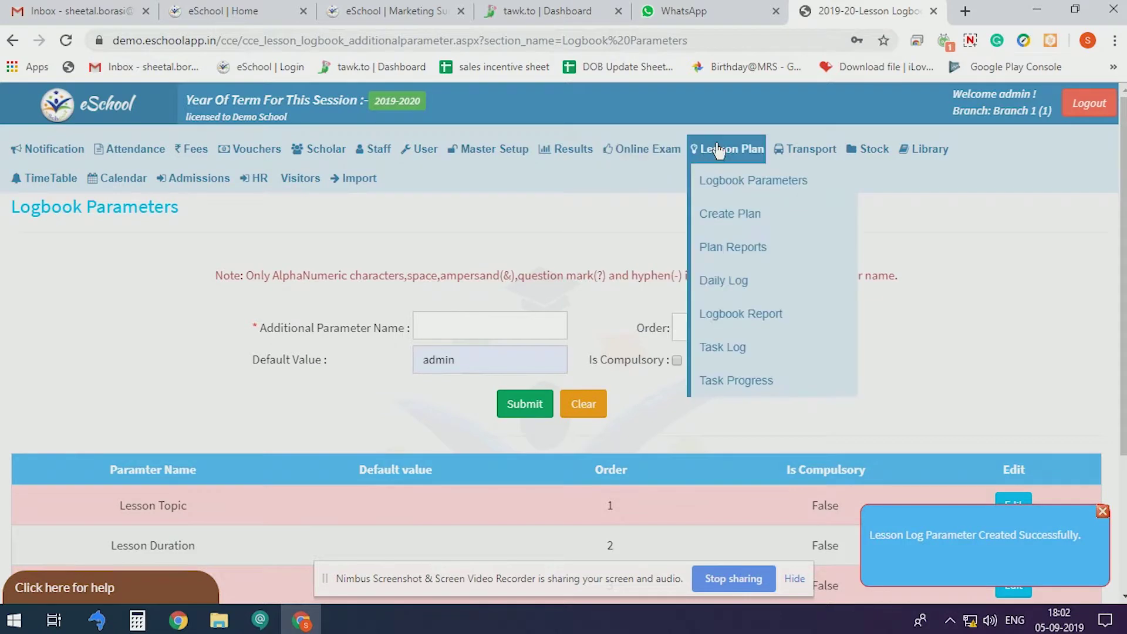
pyautogui.click(728, 213)
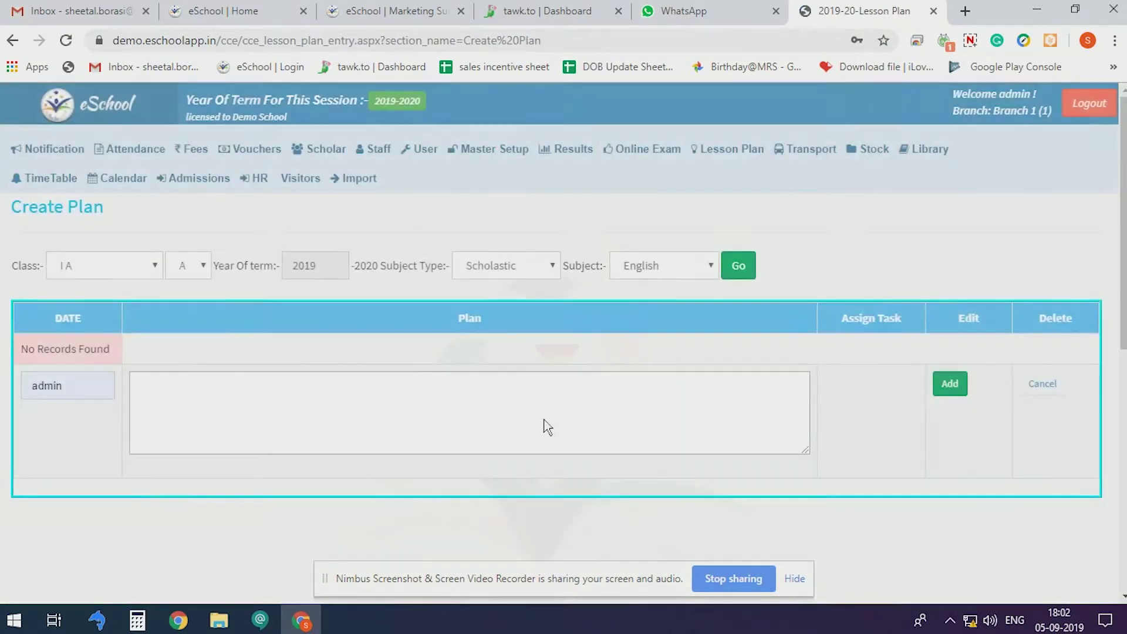
pyautogui.click(115, 267)
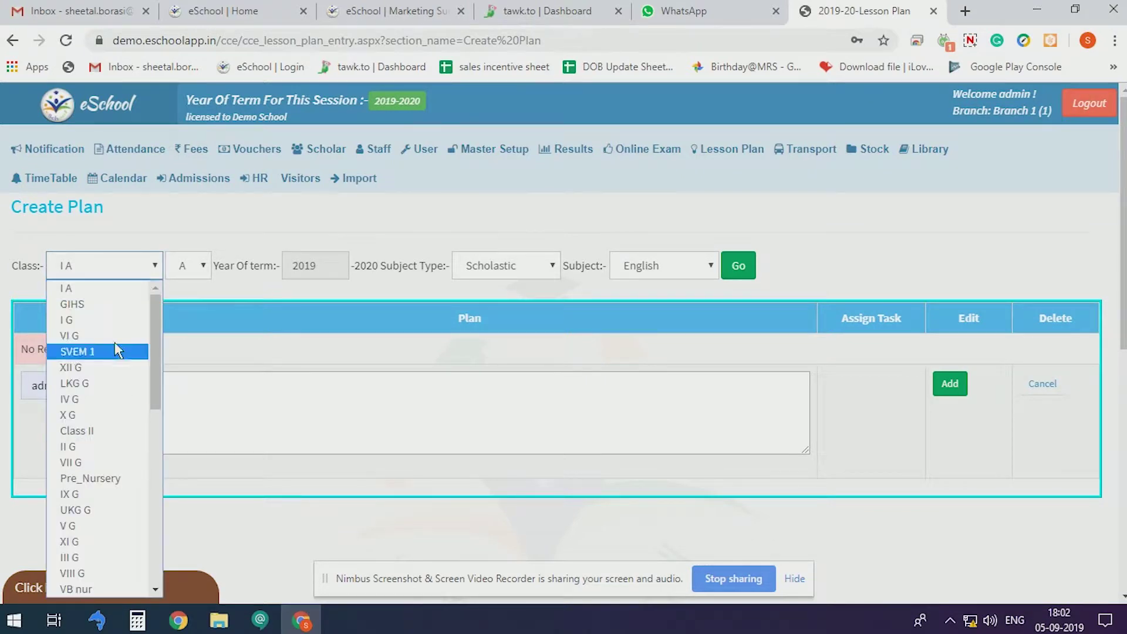
pyautogui.click(111, 287)
pyautogui.click(648, 267)
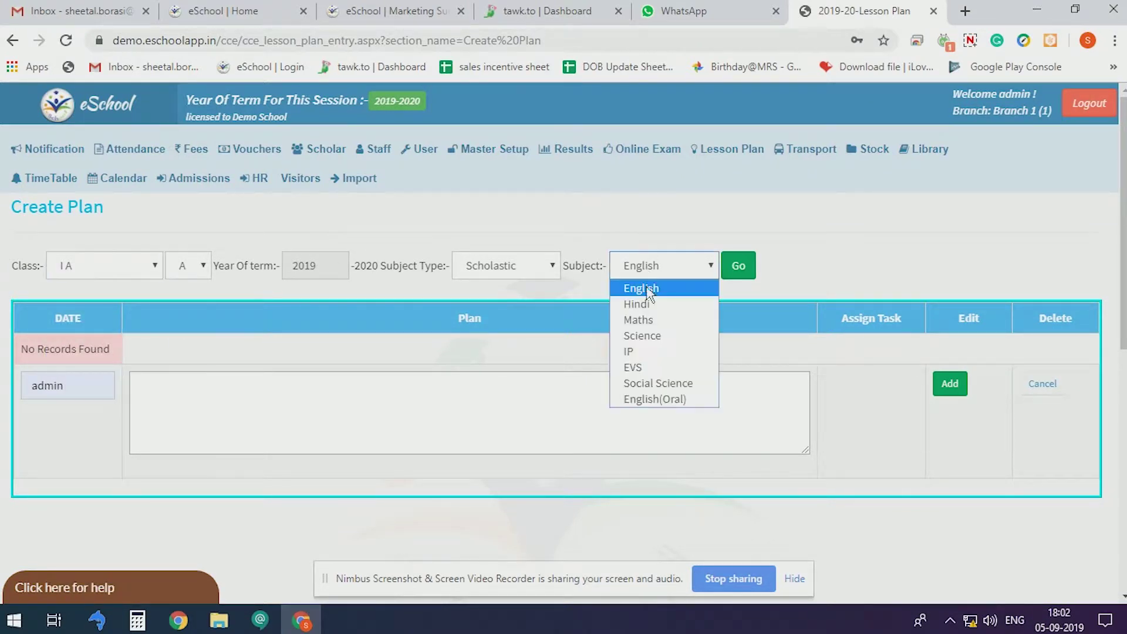
pyautogui.click(646, 368)
pyautogui.click(740, 274)
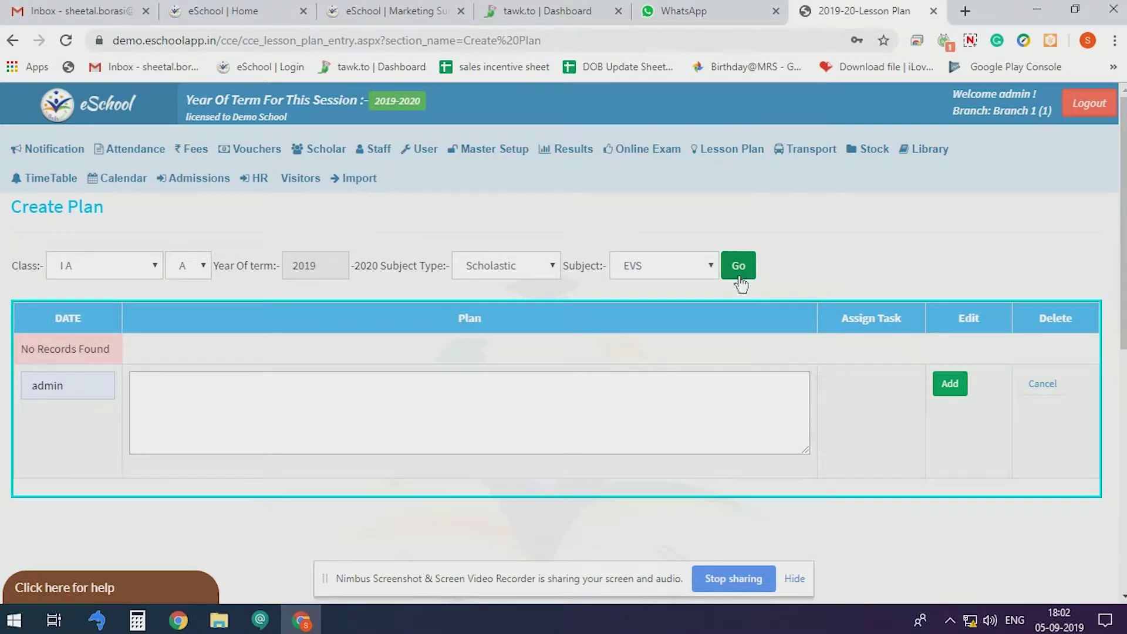
# Add a plan entry dated 14/09/2019 with the text "Chapter 1 (Environment)".
pyautogui.click(49, 388)
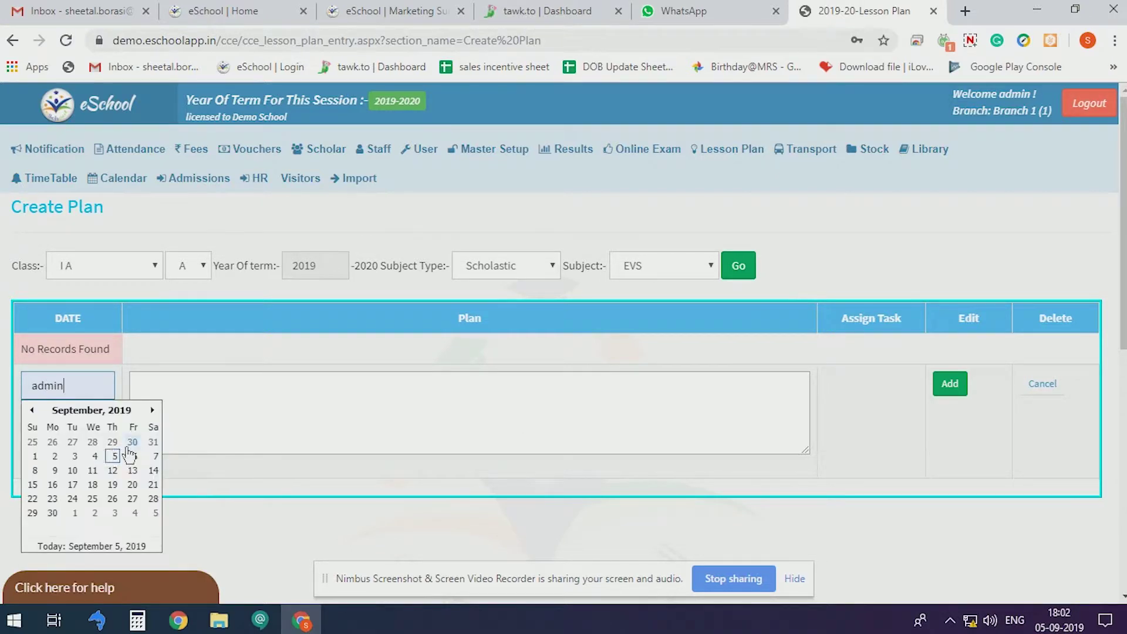
pyautogui.click(153, 473)
pyautogui.click(208, 405)
pyautogui.write('Chapter')
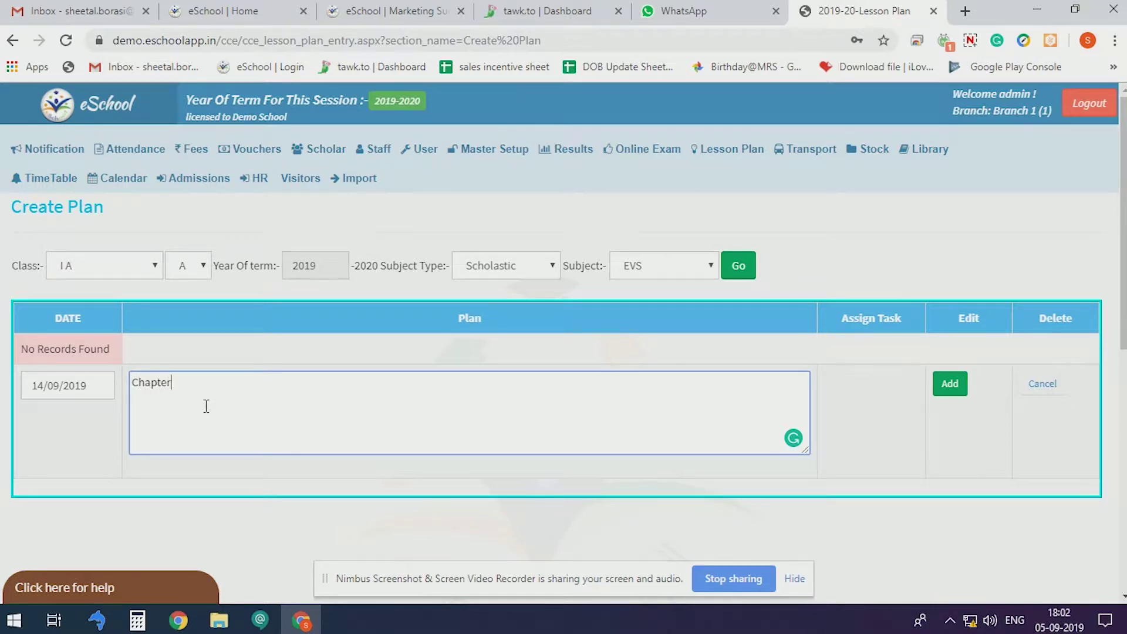
pyautogui.write(' 1 ()Environment)')
pyautogui.click(939, 376)
# Open task assignment for the new plan and add the task "1)Reading the chapter" with order 1.
pyautogui.click(872, 358)
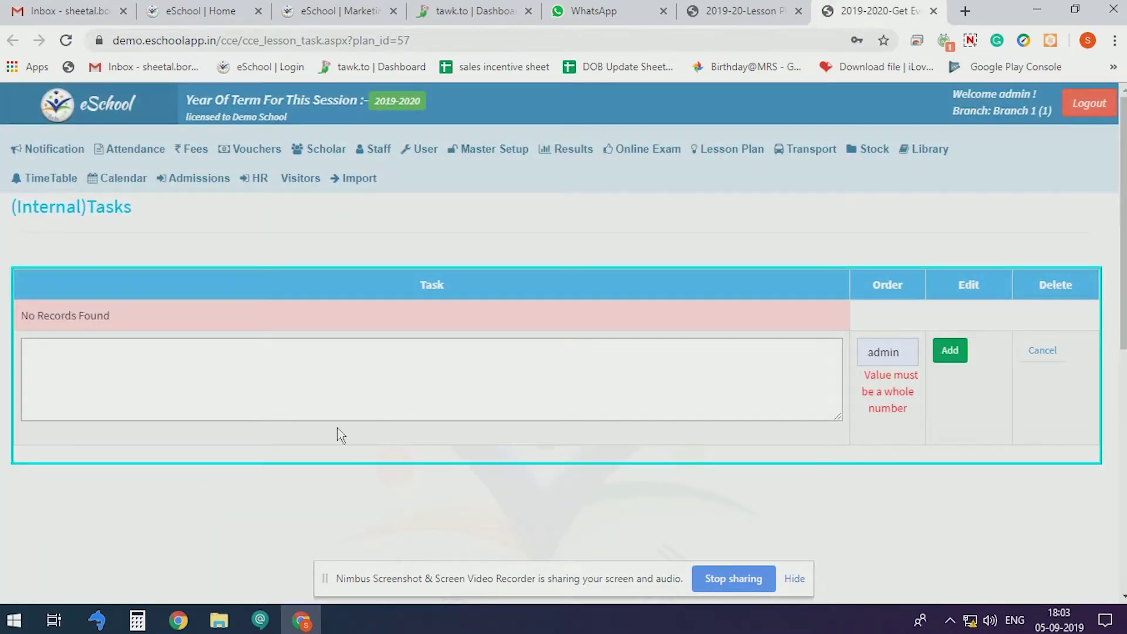
pyautogui.click(200, 418)
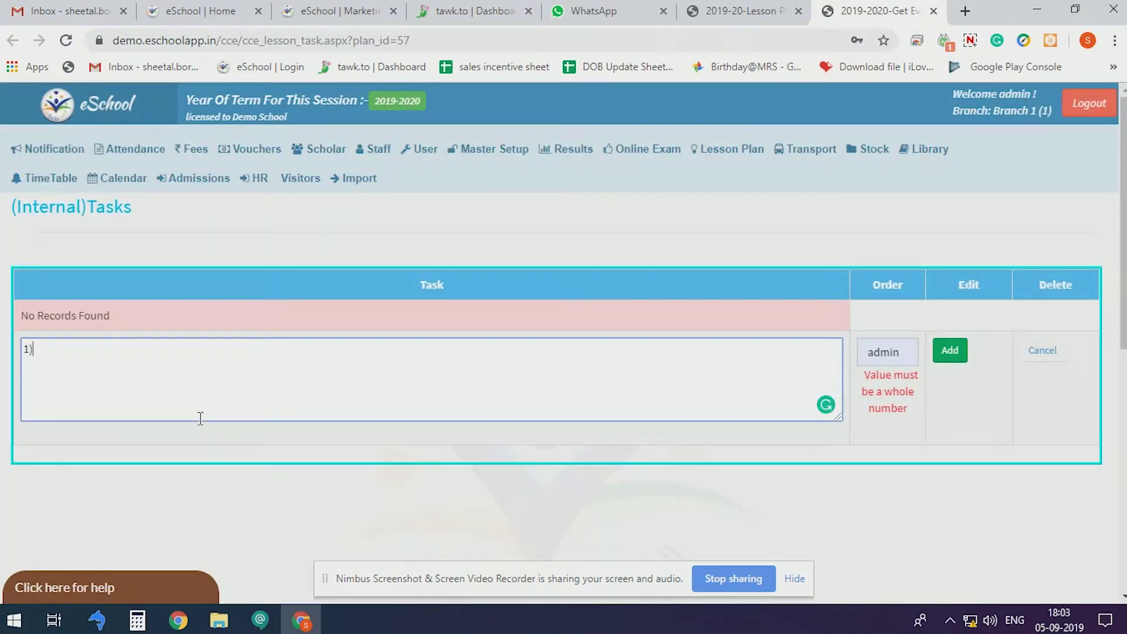
pyautogui.write('1)Reading the chapter')
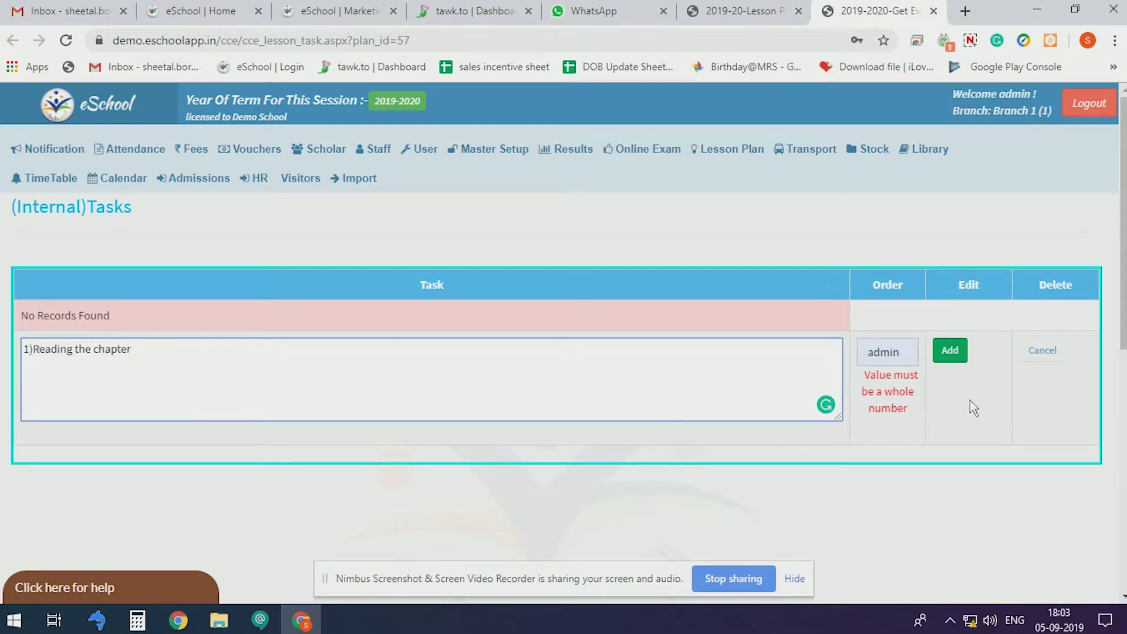
pyautogui.doubleClick(908, 362)
pyautogui.write('1')
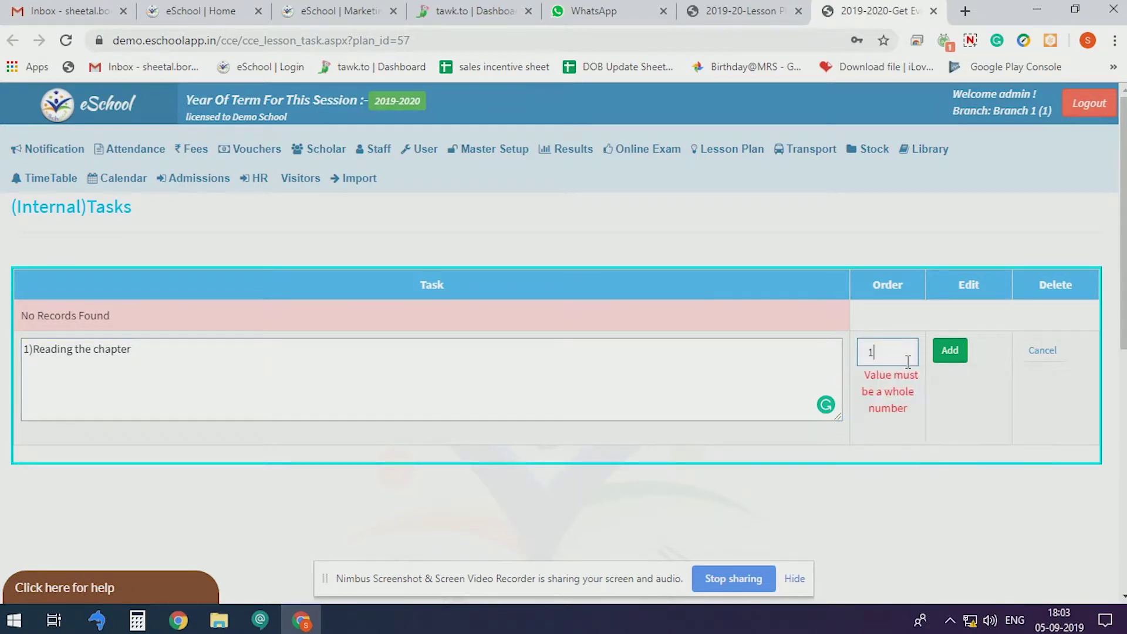
pyautogui.click(948, 352)
# Add the task "2)Workbook" with order 2.
pyautogui.click(309, 422)
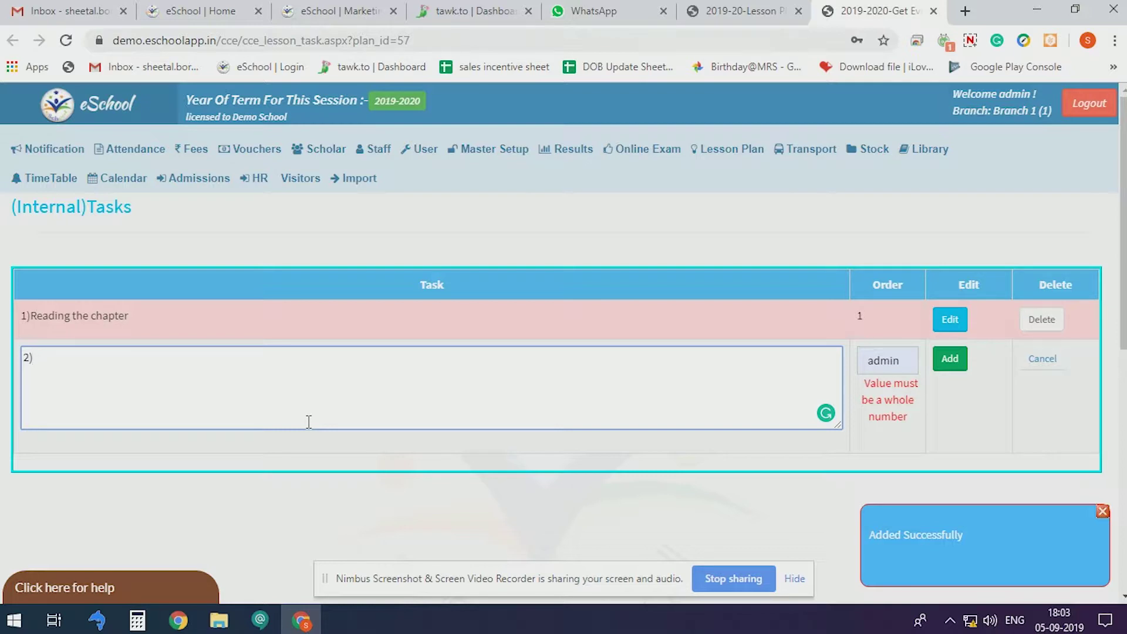
pyautogui.write('orkbook')
pyautogui.click(886, 360)
pyautogui.doubleClick(883, 360)
pyautogui.write('2')
pyautogui.click(952, 359)
# Add the task "3)Exercise" with order 3.
pyautogui.click(630, 428)
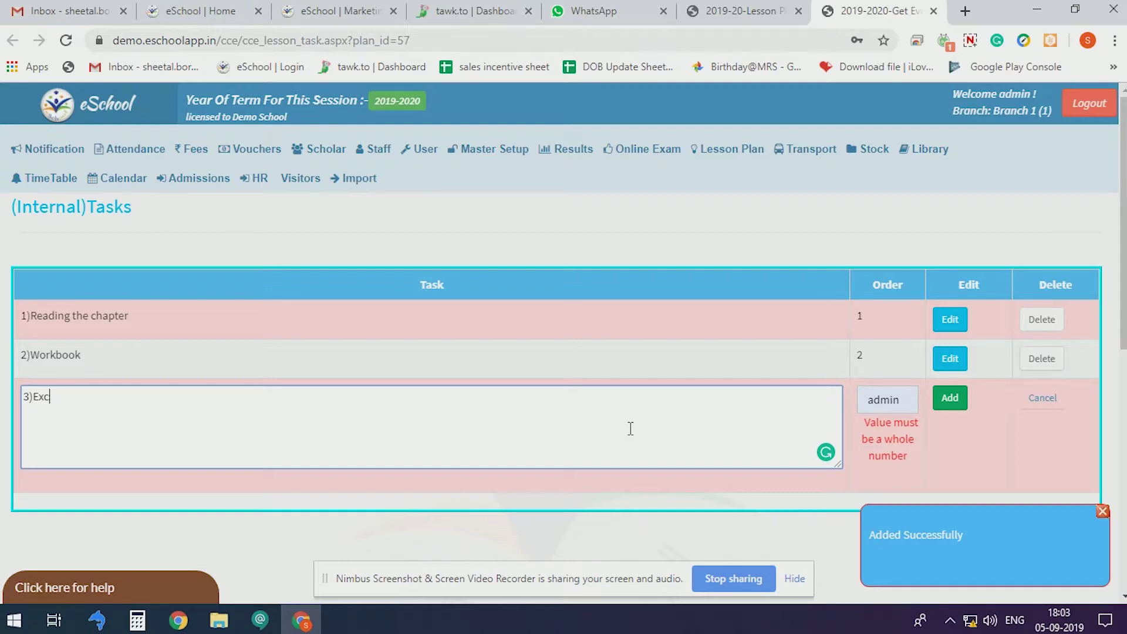
pyautogui.press('BackSpace')
pyautogui.doubleClick(890, 403)
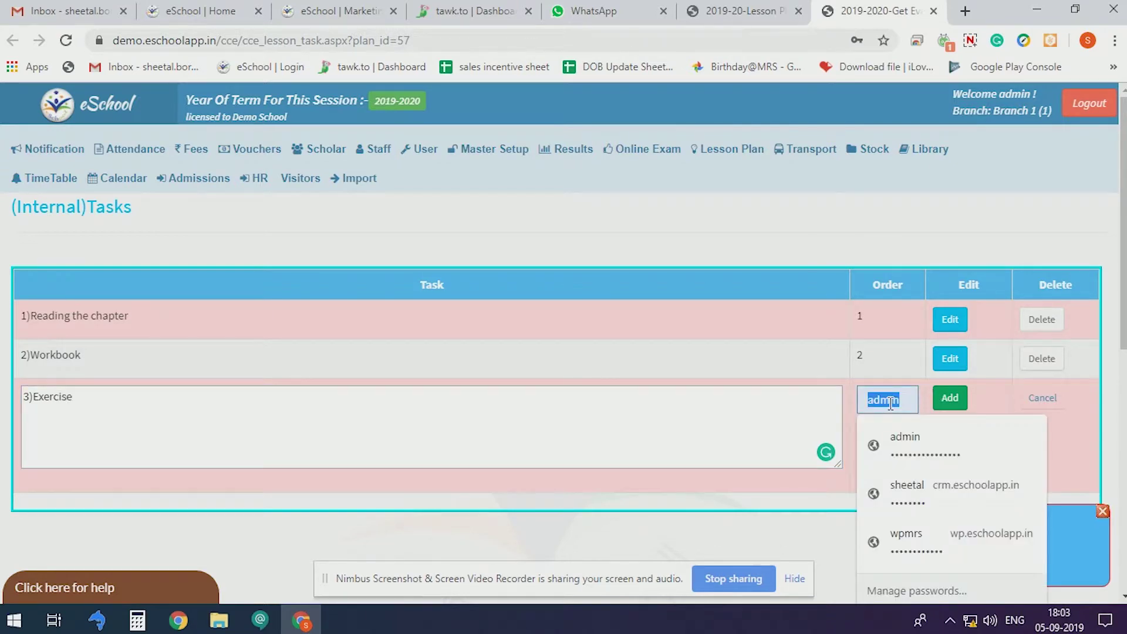
pyautogui.write('3')
pyautogui.click(949, 397)
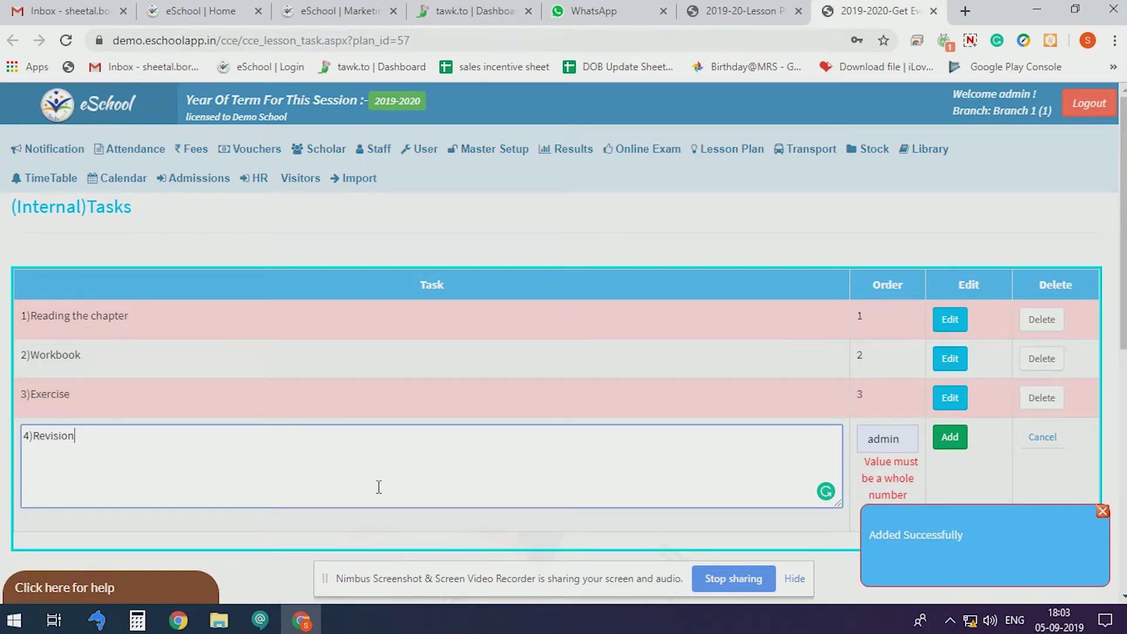
# Add the task "4)Revision" with order 4.
pyautogui.click(890, 439)
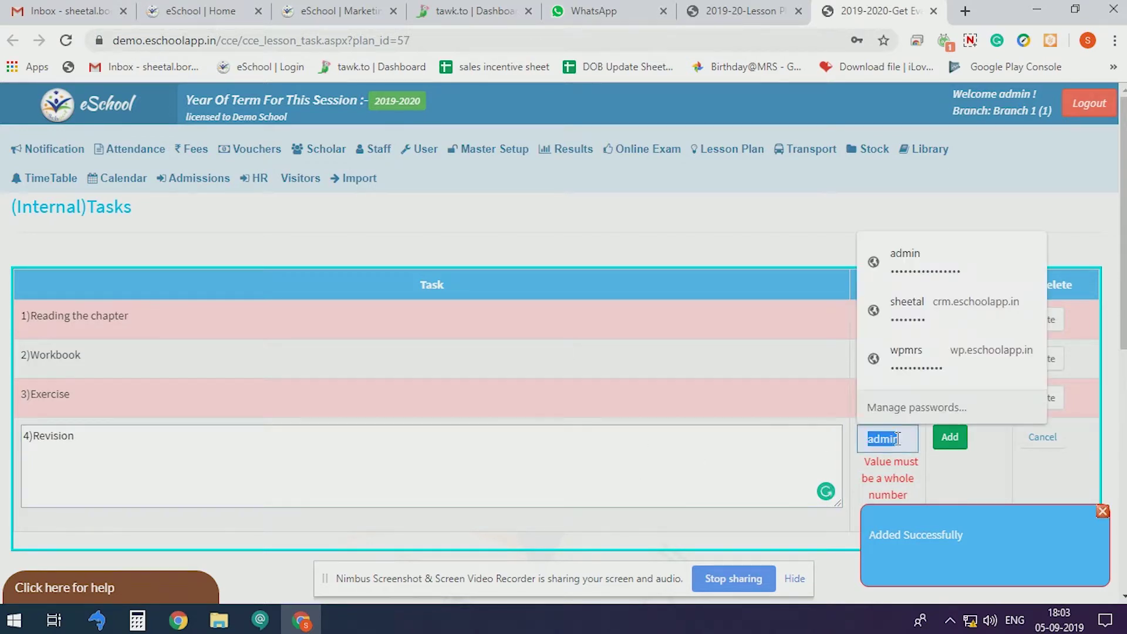
pyautogui.write('4')
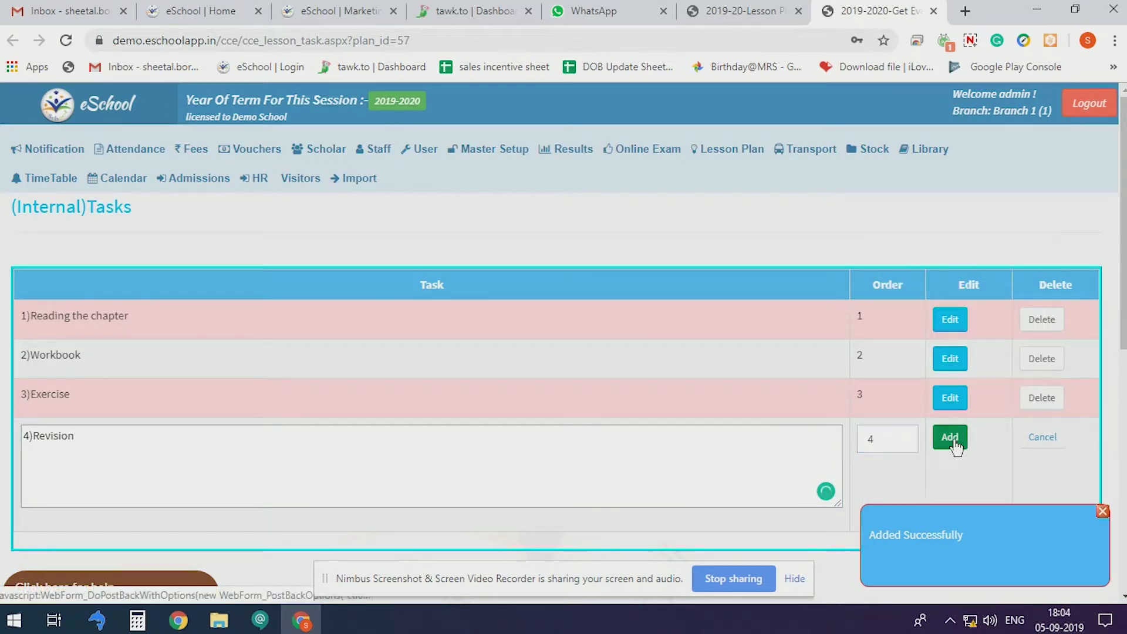
pyautogui.click(949, 437)
pyautogui.scroll(-3, 546, 531)
pyautogui.scroll(3, 576, 531)
# Open the Daily Log page and choose class I A with the subject EVS.
pyautogui.moveTo(728, 150)
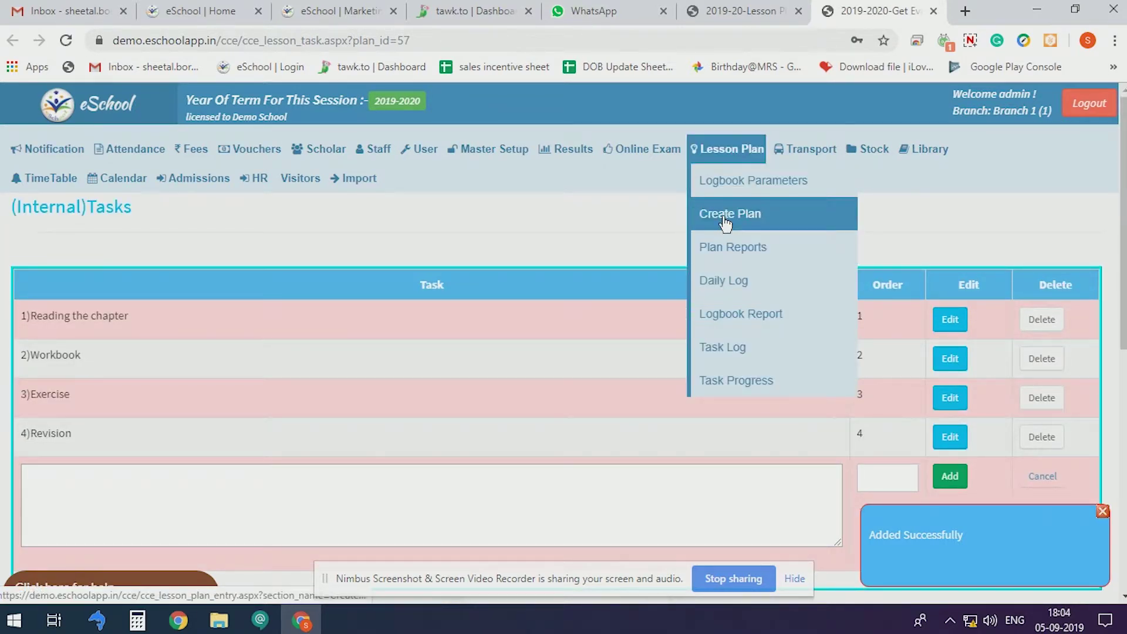
pyautogui.click(723, 278)
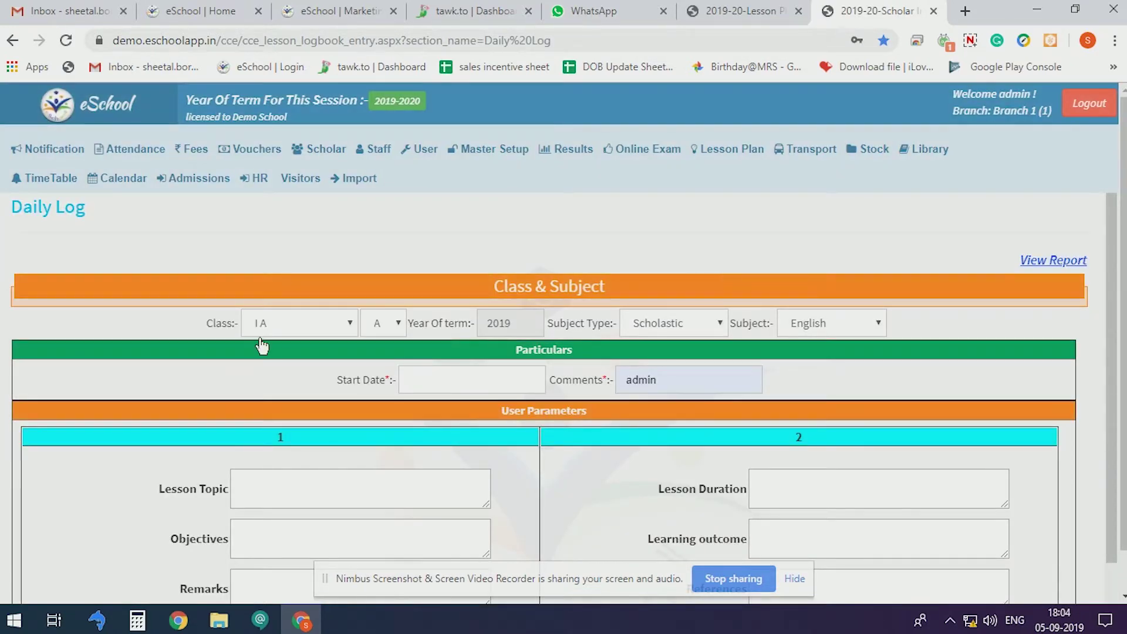
pyautogui.click(288, 324)
pyautogui.click(288, 329)
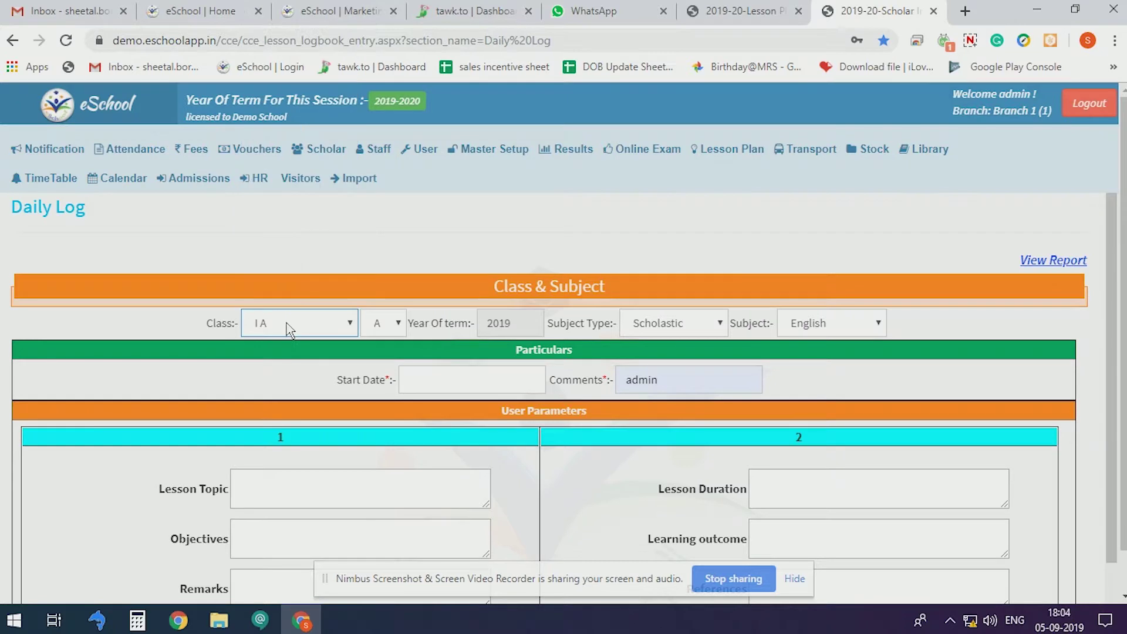
pyautogui.click(828, 323)
pyautogui.click(819, 424)
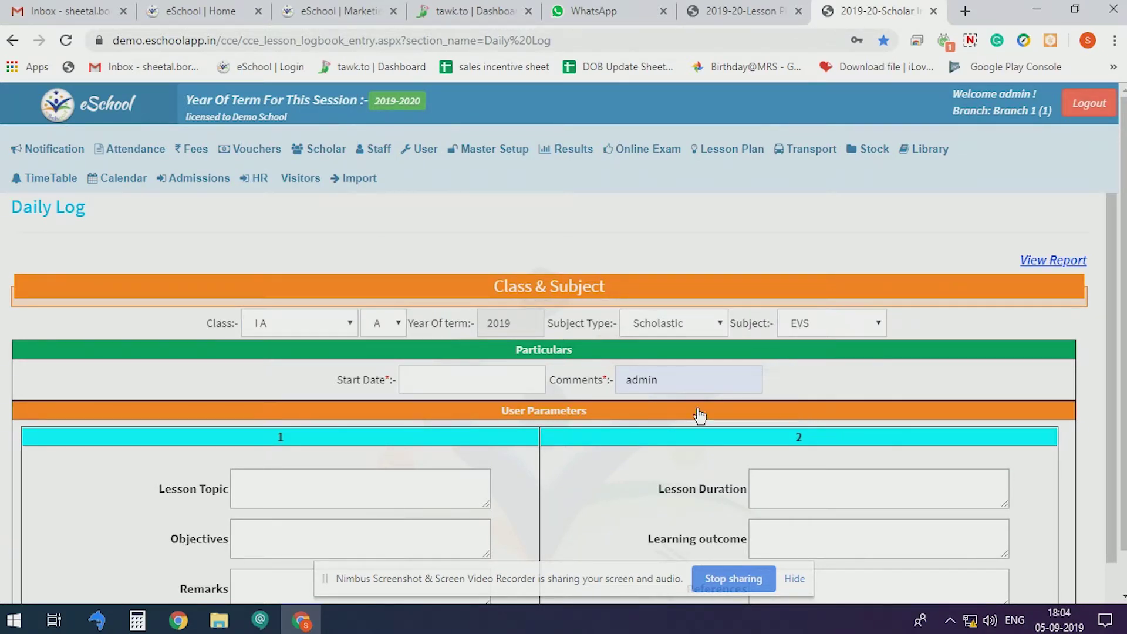
# Set the daily log's start date to 05/09/2019 and its comments to "Start the chapter".
pyautogui.click(480, 387)
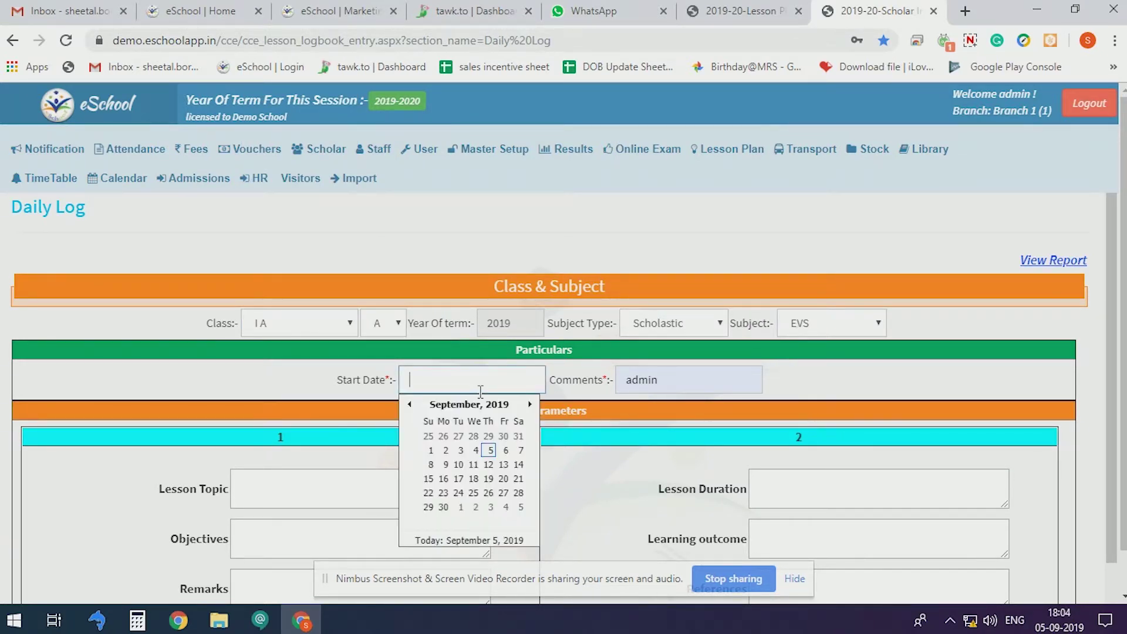
pyautogui.click(493, 452)
pyautogui.press('Tab')
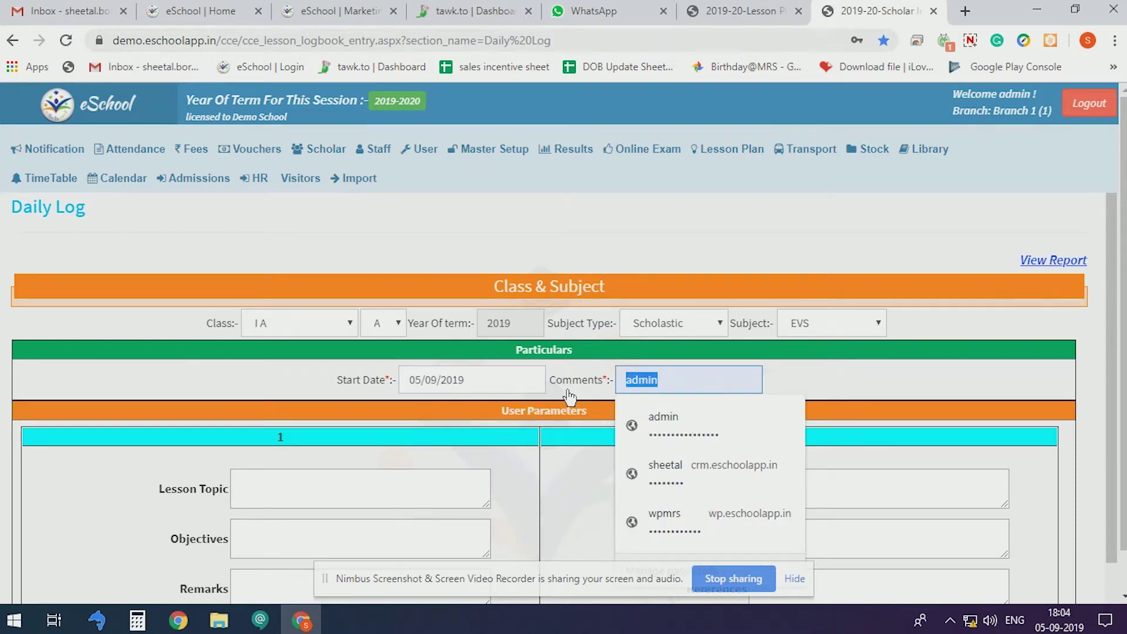
pyautogui.write('Start the chapter')
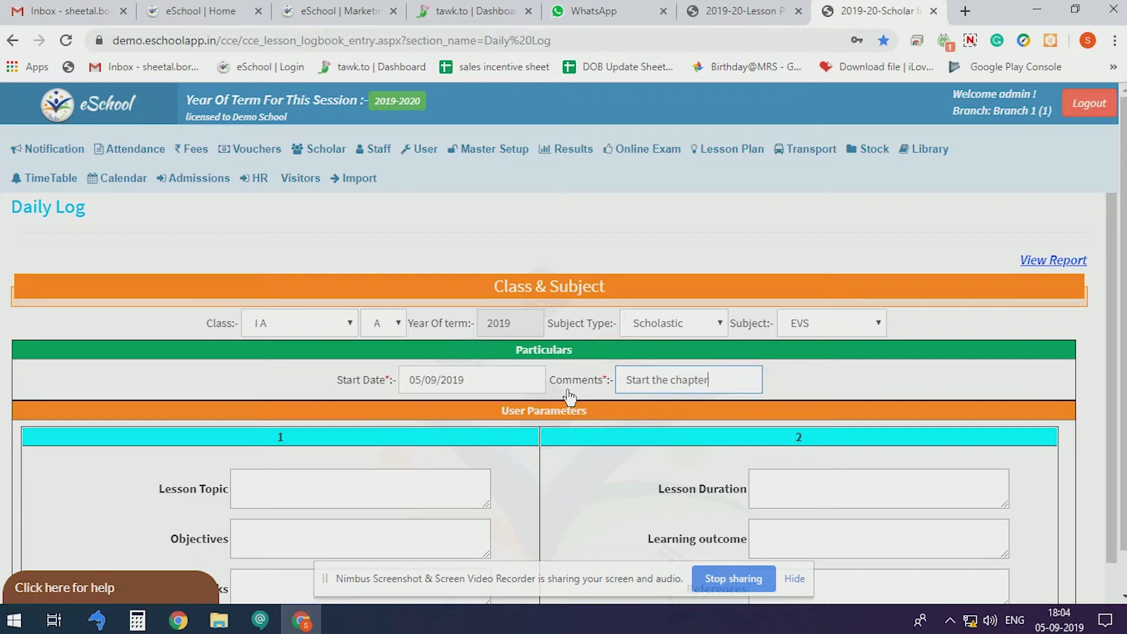
# Fill in the lesson topic as "Environment" and the lesson duration as "30 min".
pyautogui.scroll(-2, 850, 448)
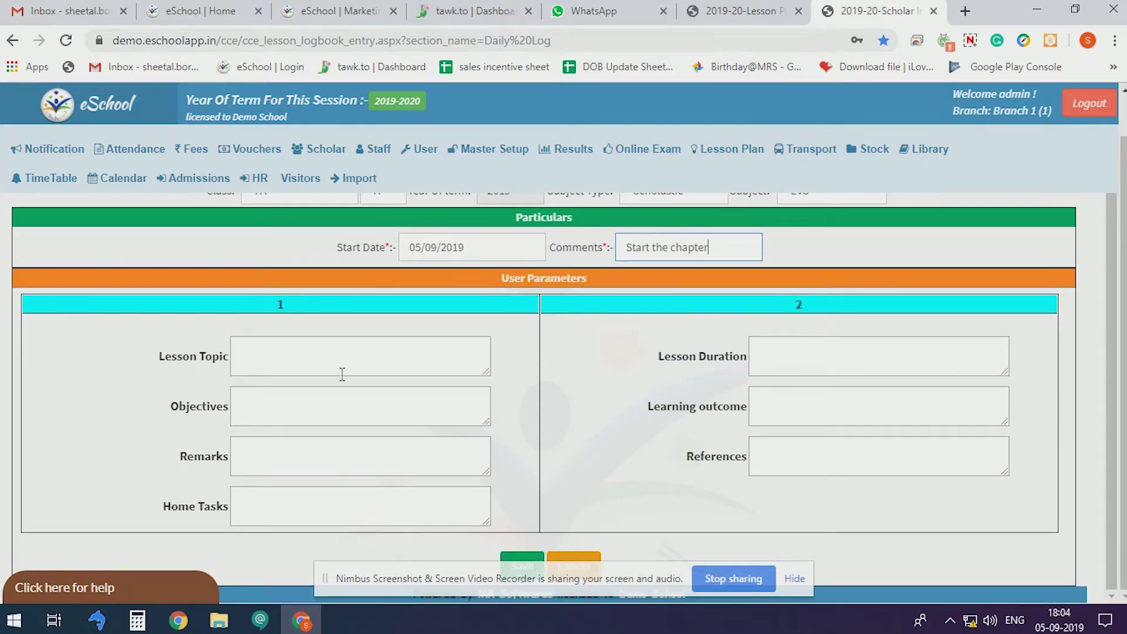
pyautogui.click(282, 456)
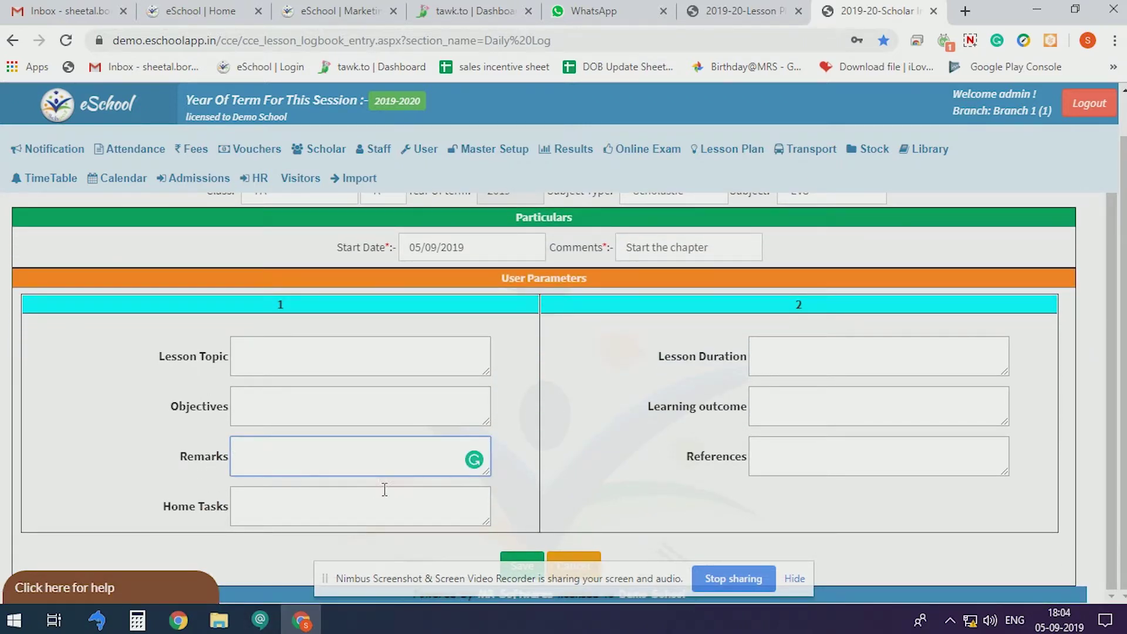
pyautogui.click(398, 352)
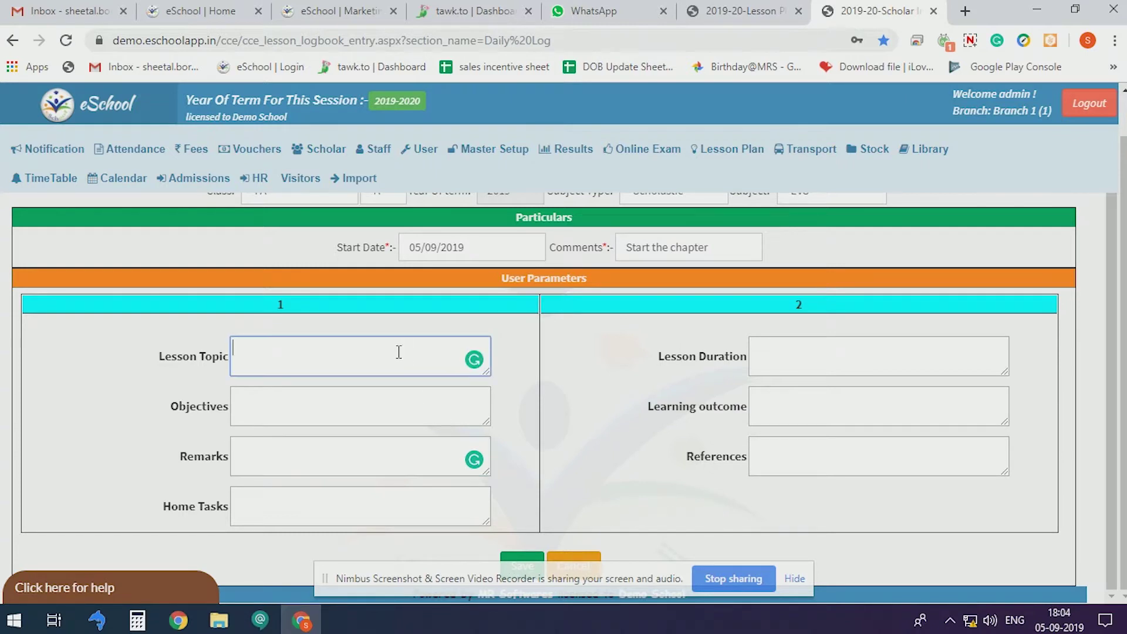
pyautogui.write('Environment')
pyautogui.click(859, 368)
pyautogui.write('30 min')
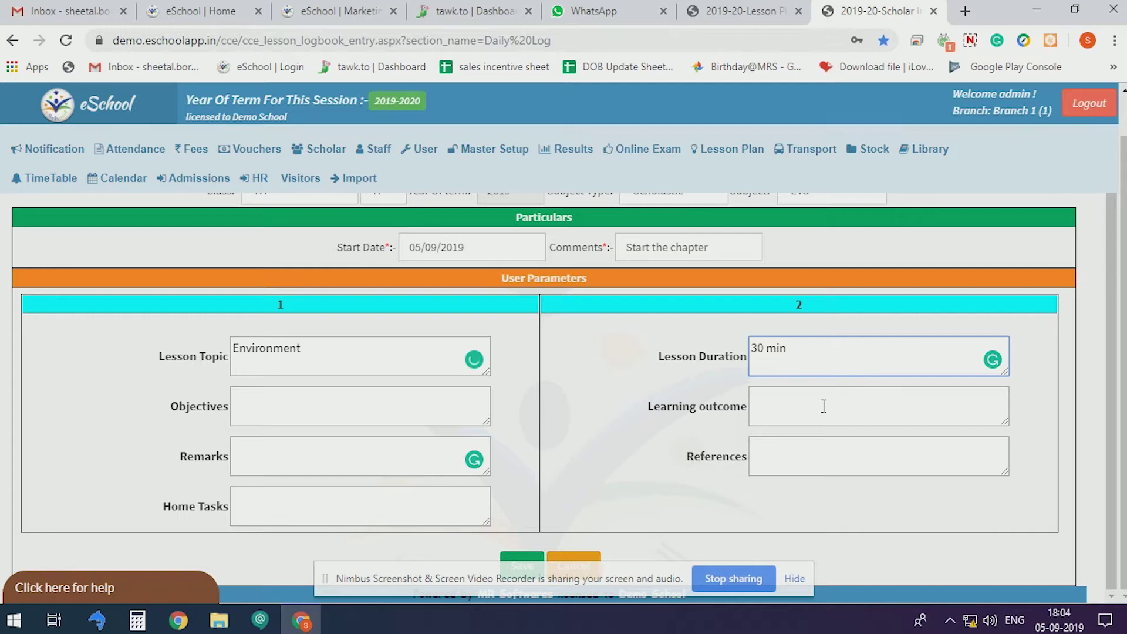
# Fill in the objectives as "To know about the surrounding", save the daily log, and dismiss the browser's save-password offer.
pyautogui.click(824, 406)
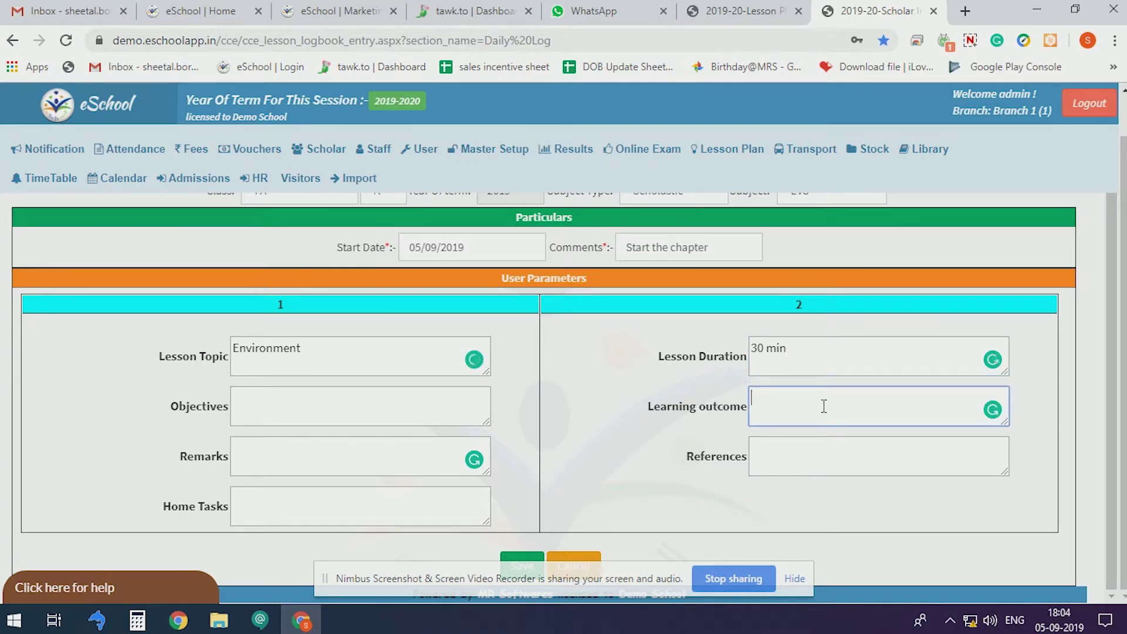
pyautogui.click(367, 411)
pyautogui.click(367, 411)
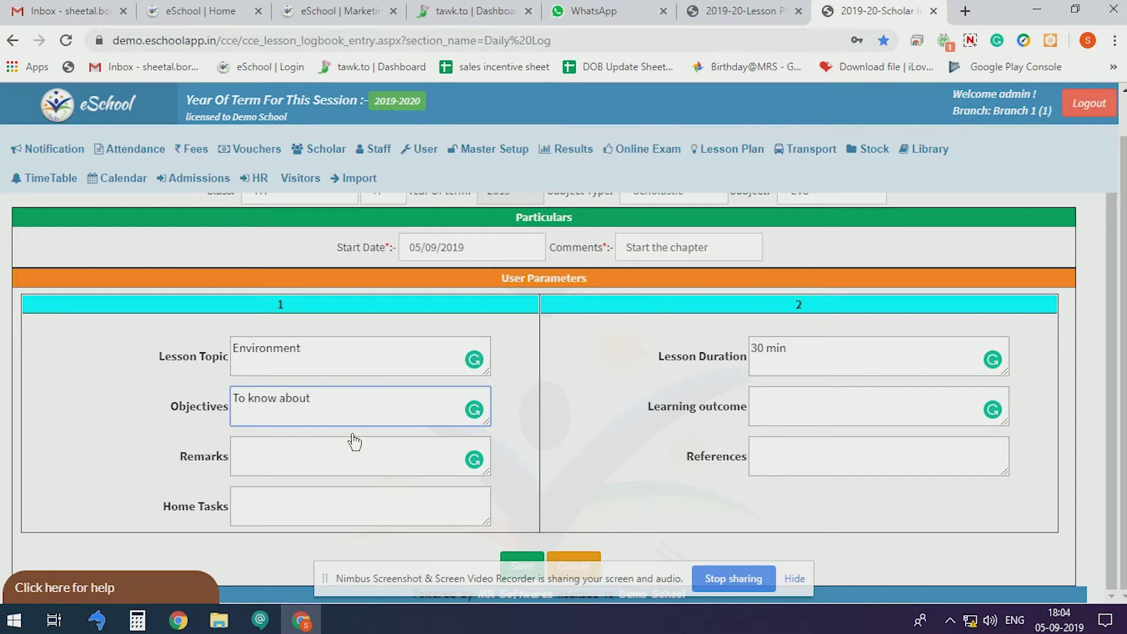
pyautogui.write('To know about surrounding')
pyautogui.click(357, 460)
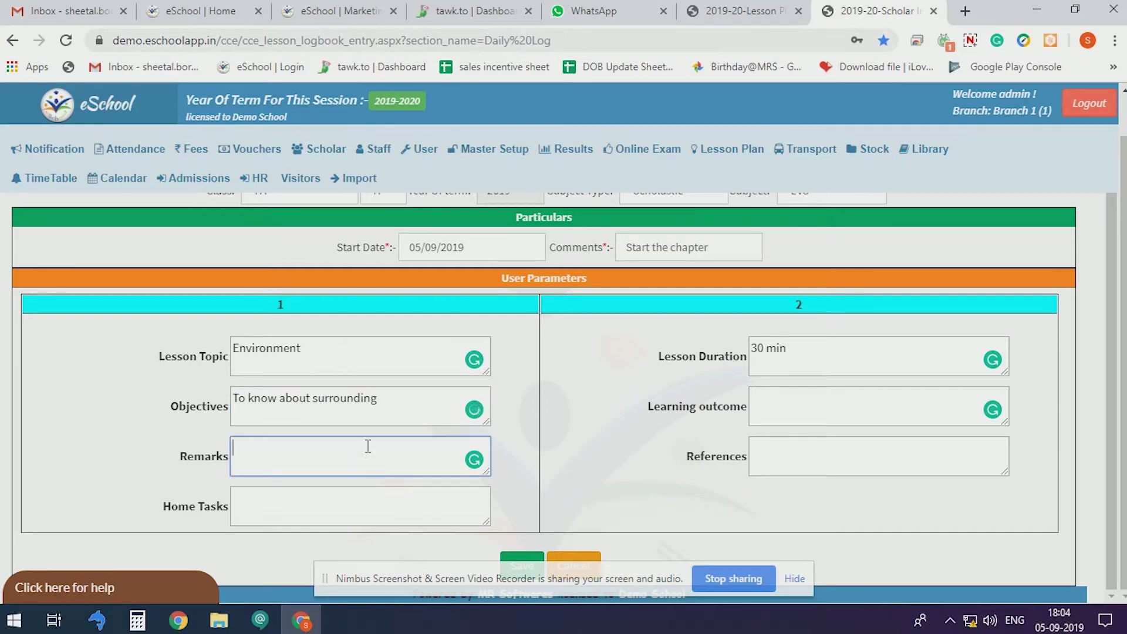
pyautogui.click(343, 400)
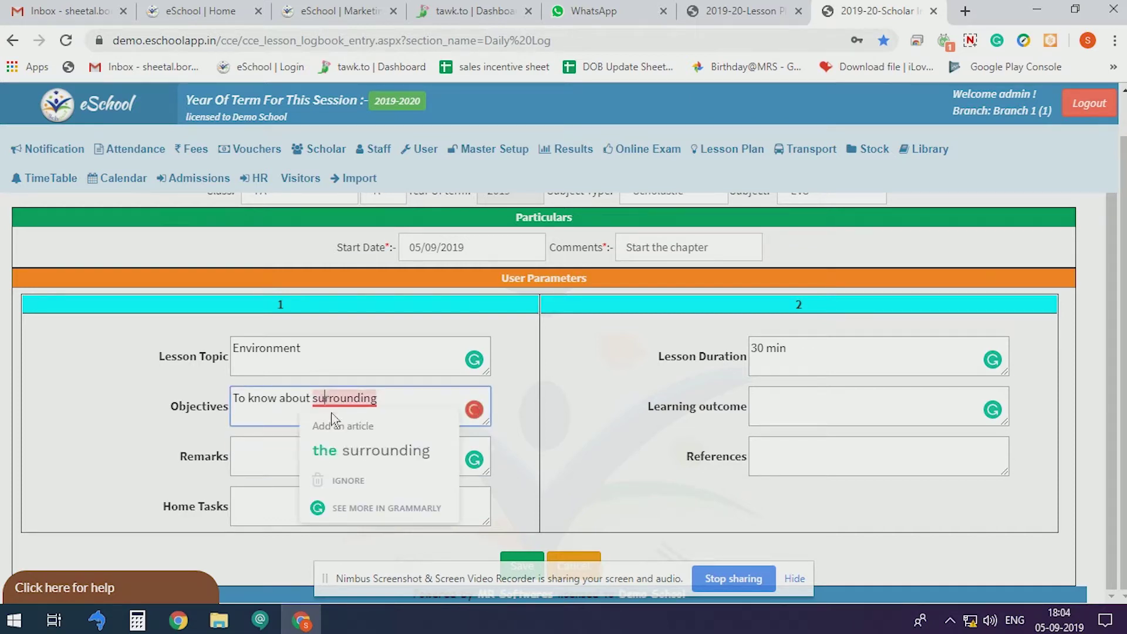
pyautogui.click(340, 452)
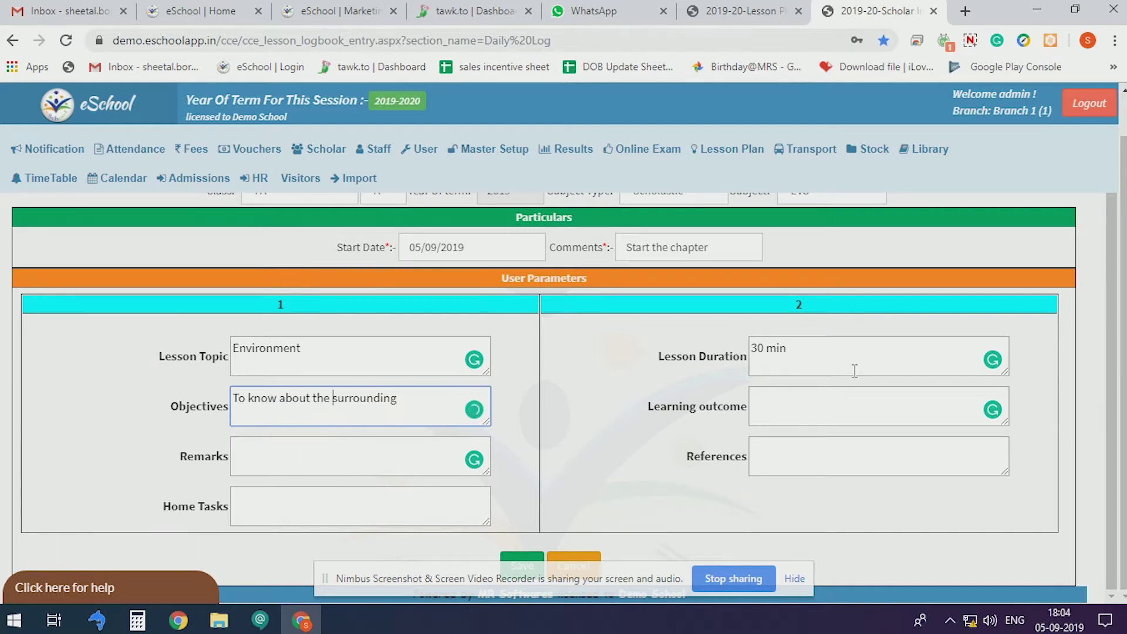
pyautogui.click(531, 561)
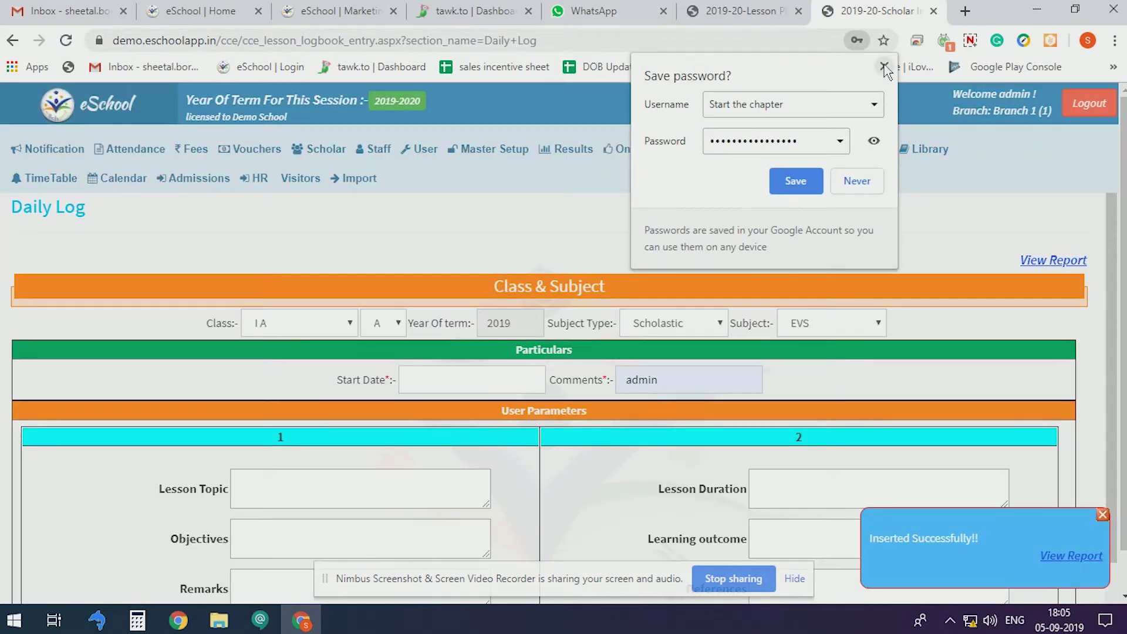
pyautogui.click(884, 66)
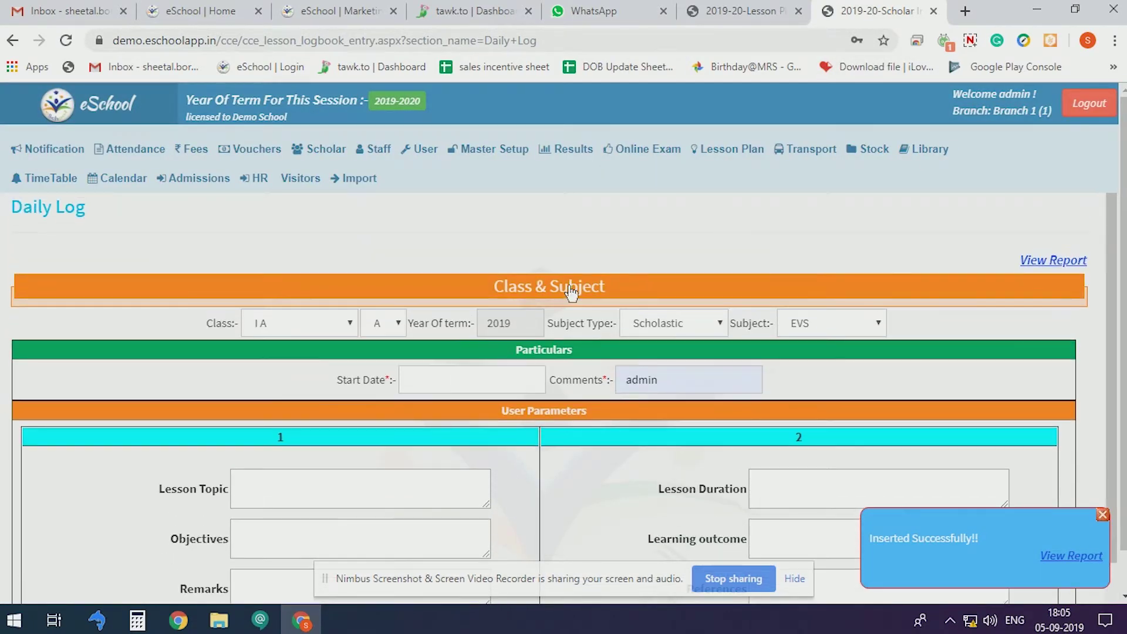
# Open the Task Log page and list the tasks for the subject EVS.
pyautogui.moveTo(726, 151)
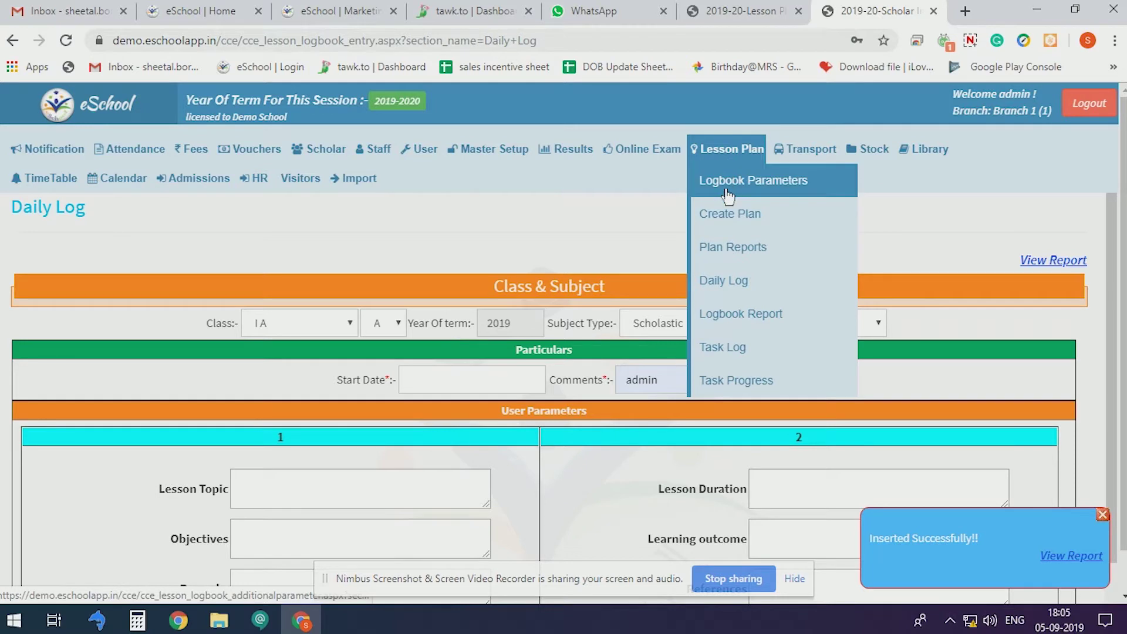
pyautogui.click(730, 347)
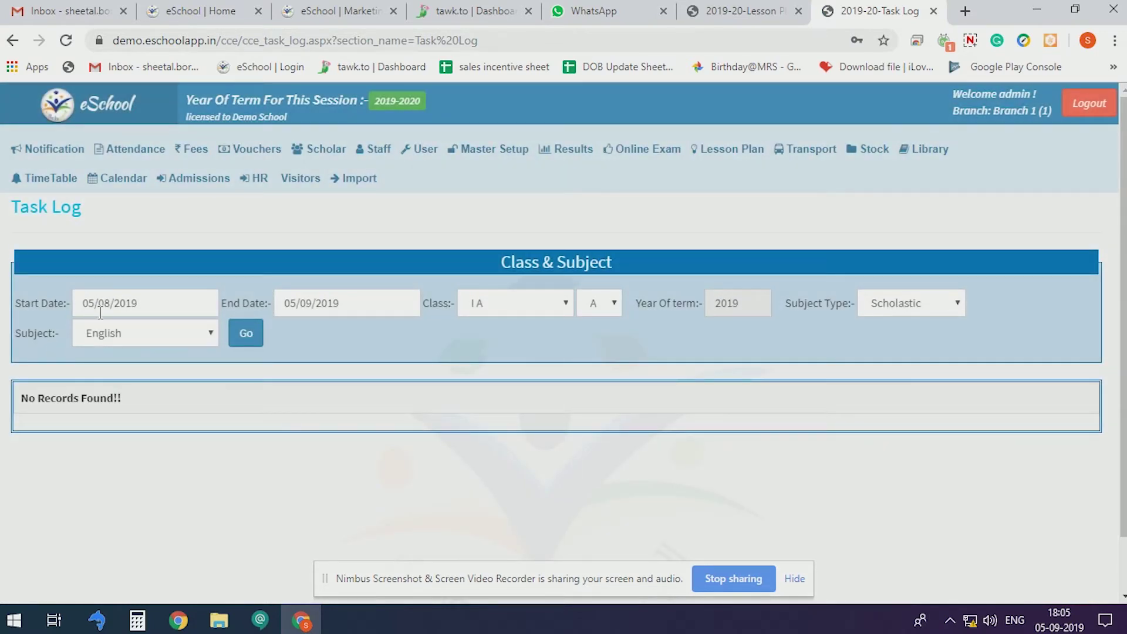
pyautogui.click(167, 341)
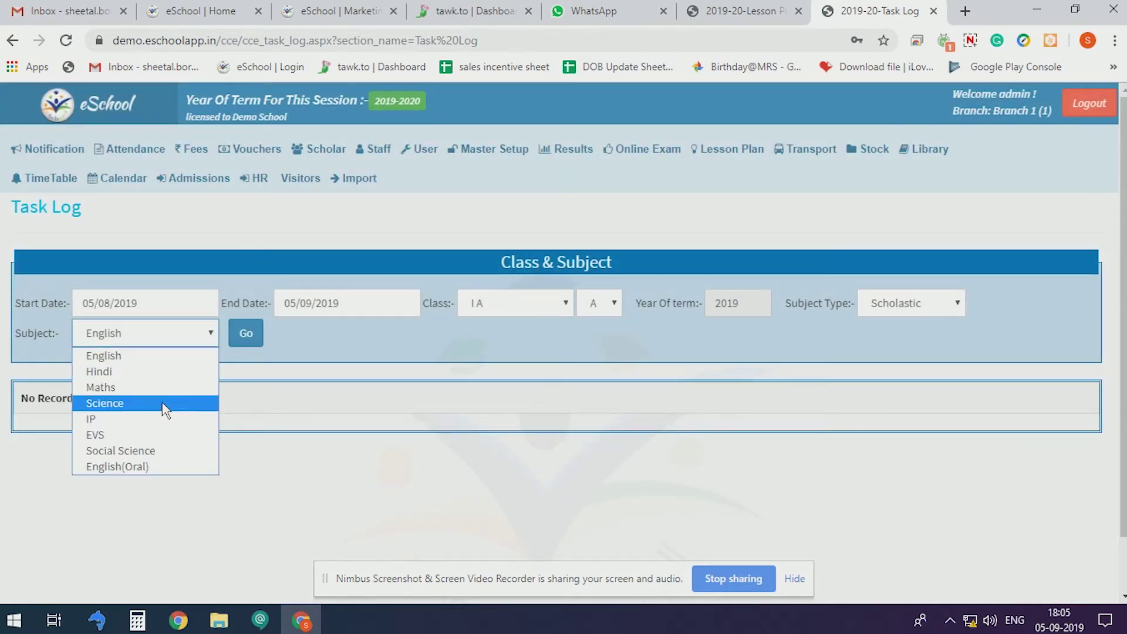
pyautogui.click(165, 435)
pyautogui.click(247, 333)
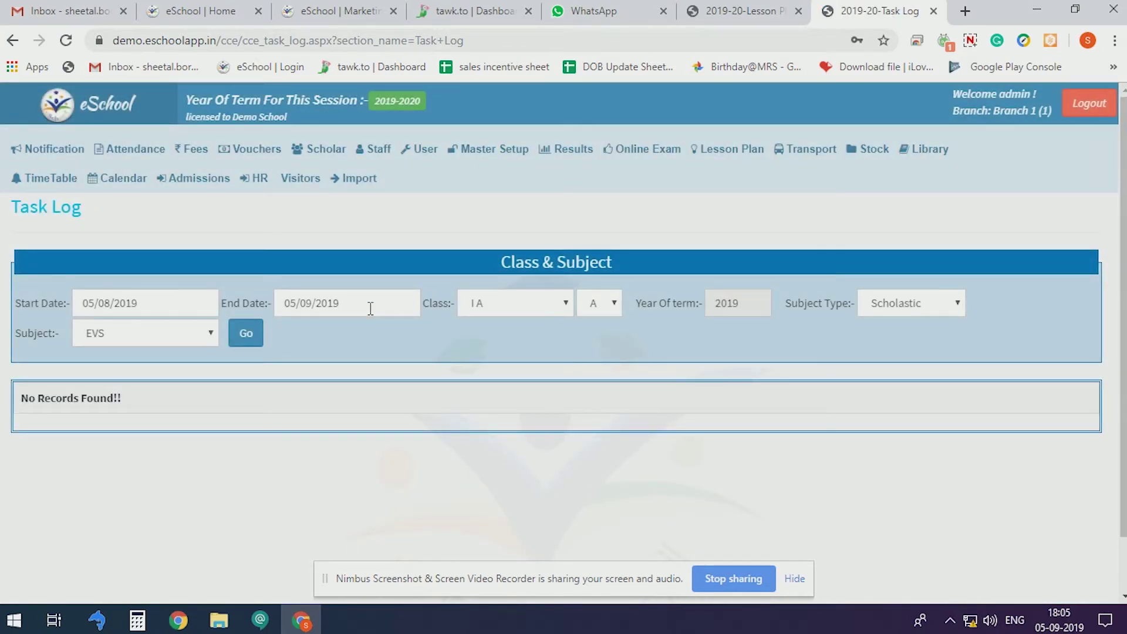
# Set the task log's date range from 01/08/2019 to 30/09/2019 and list the EVS tasks again.
pyautogui.click(370, 306)
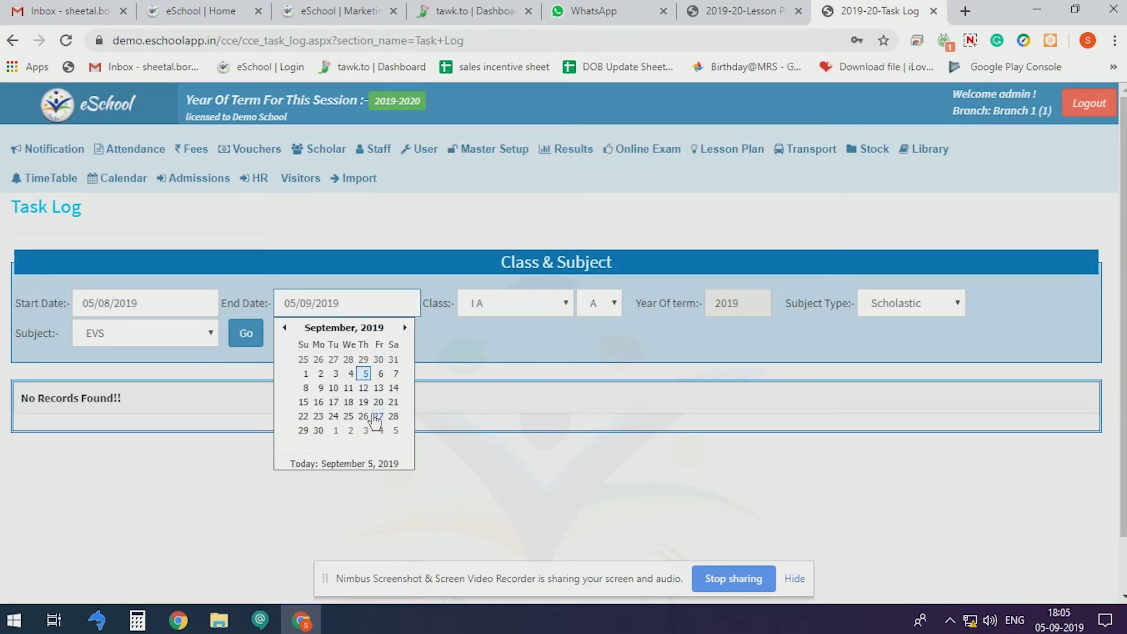
pyautogui.click(318, 430)
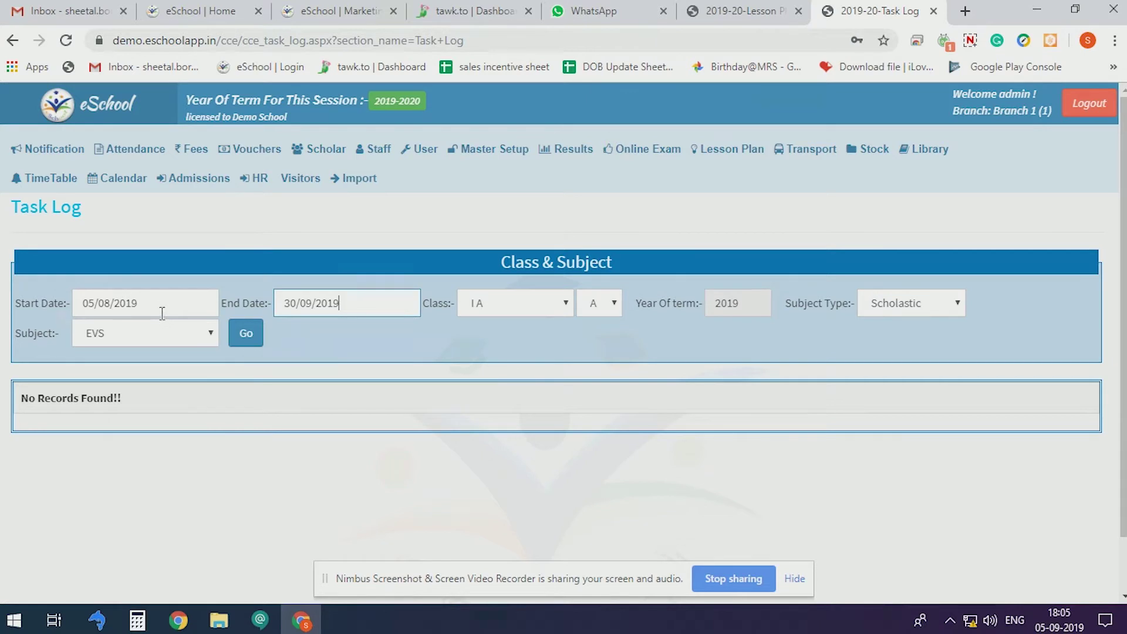
pyautogui.click(162, 311)
pyautogui.click(161, 360)
pyautogui.click(258, 345)
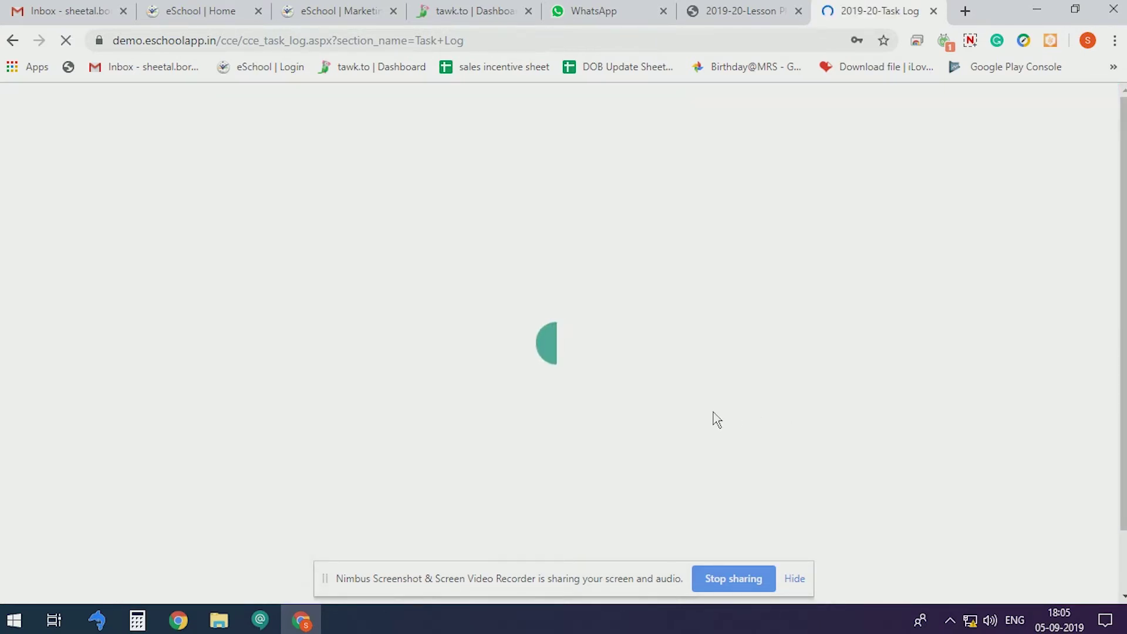
pyautogui.scroll(-1, 459, 392)
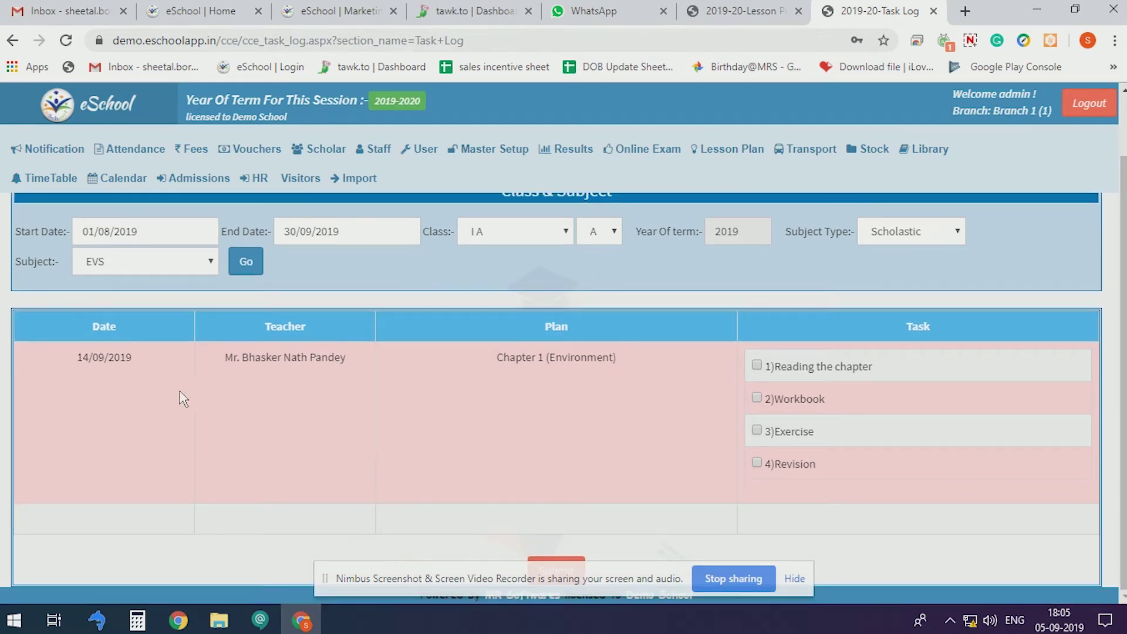
# Mark the task "1)Reading the chapter" of Chapter 1 (Environment) as done and submit the task log.
pyautogui.moveTo(77, 352); pyautogui.dragTo(171, 365)
pyautogui.moveTo(476, 359); pyautogui.dragTo(639, 359)
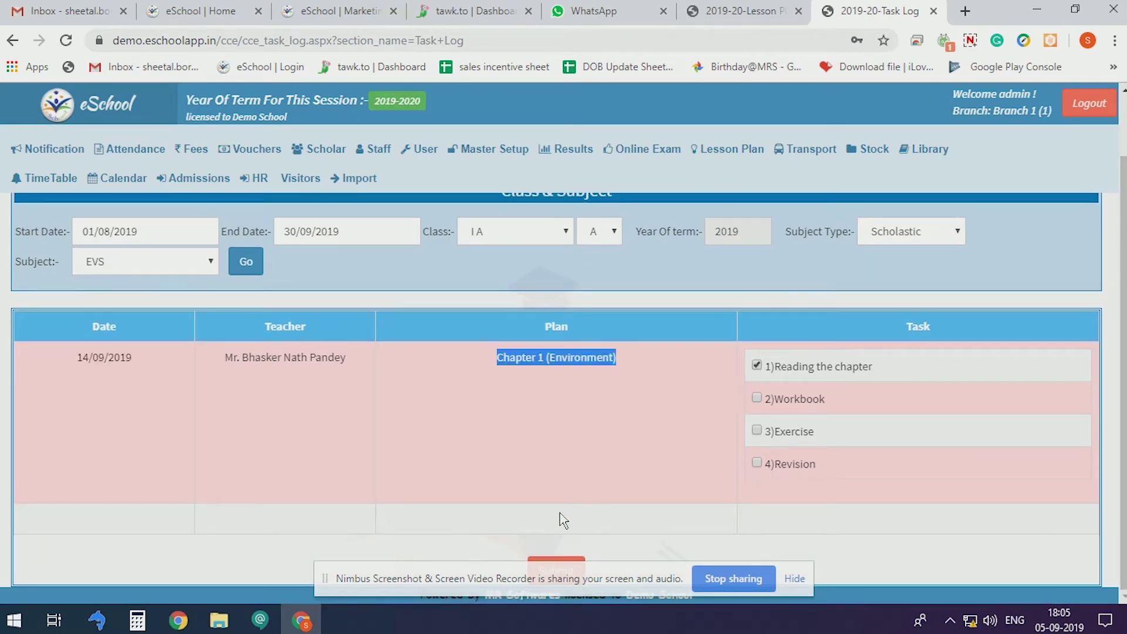
pyautogui.click(563, 563)
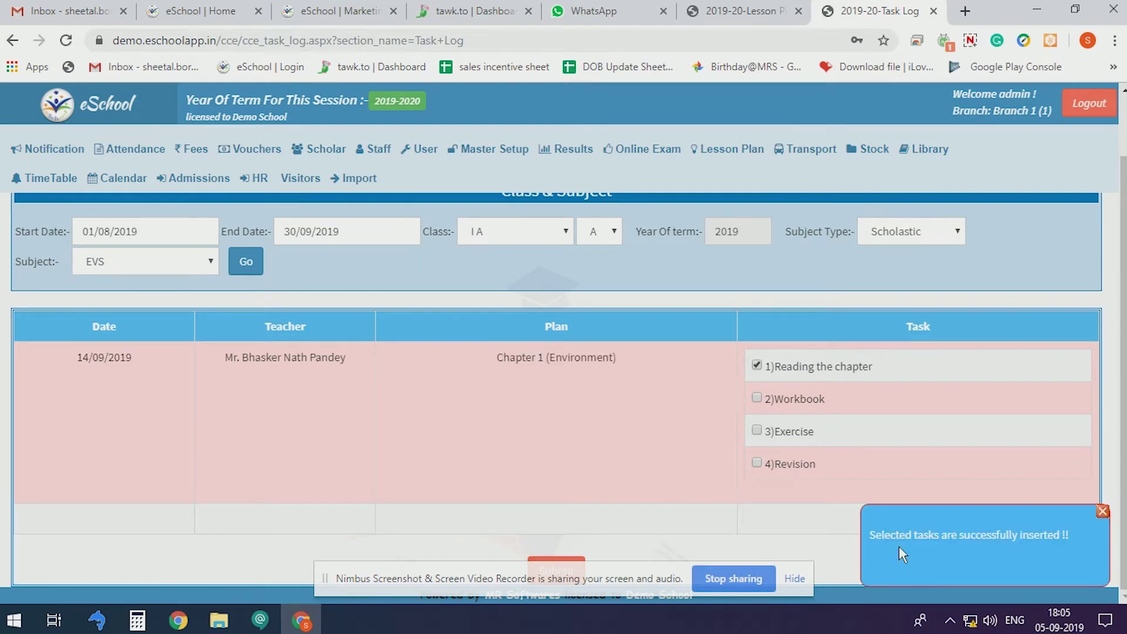
pyautogui.moveTo(882, 527); pyautogui.dragTo(1038, 534)
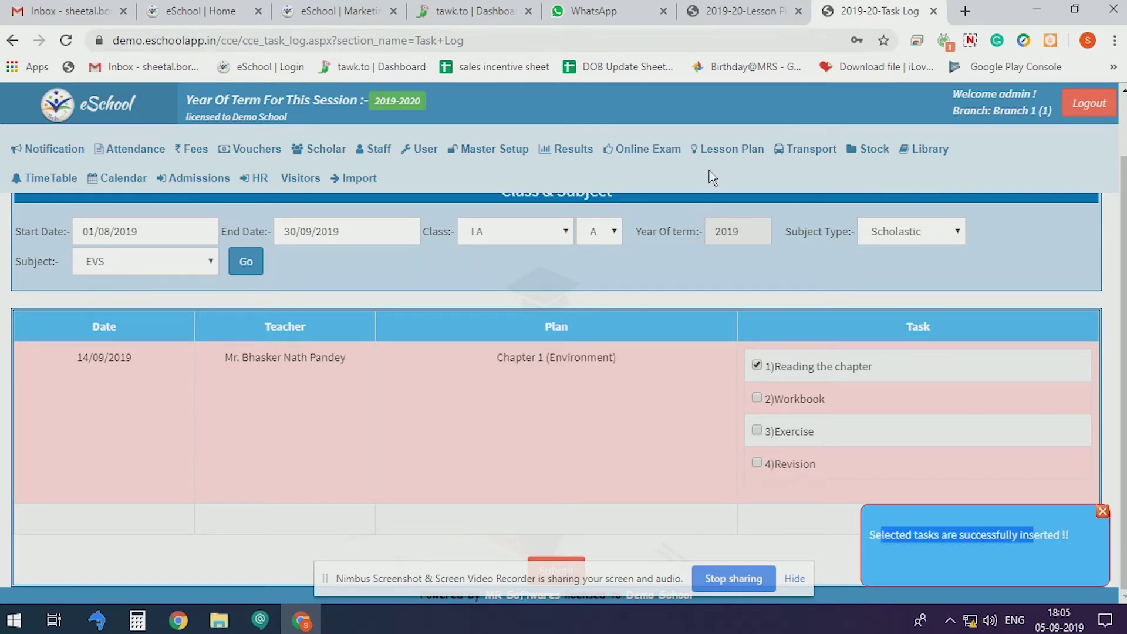
# Generate the Task Progress report for class I A and the subject EVS with the end date 30/09/2019.
pyautogui.moveTo(728, 149)
pyautogui.click(736, 380)
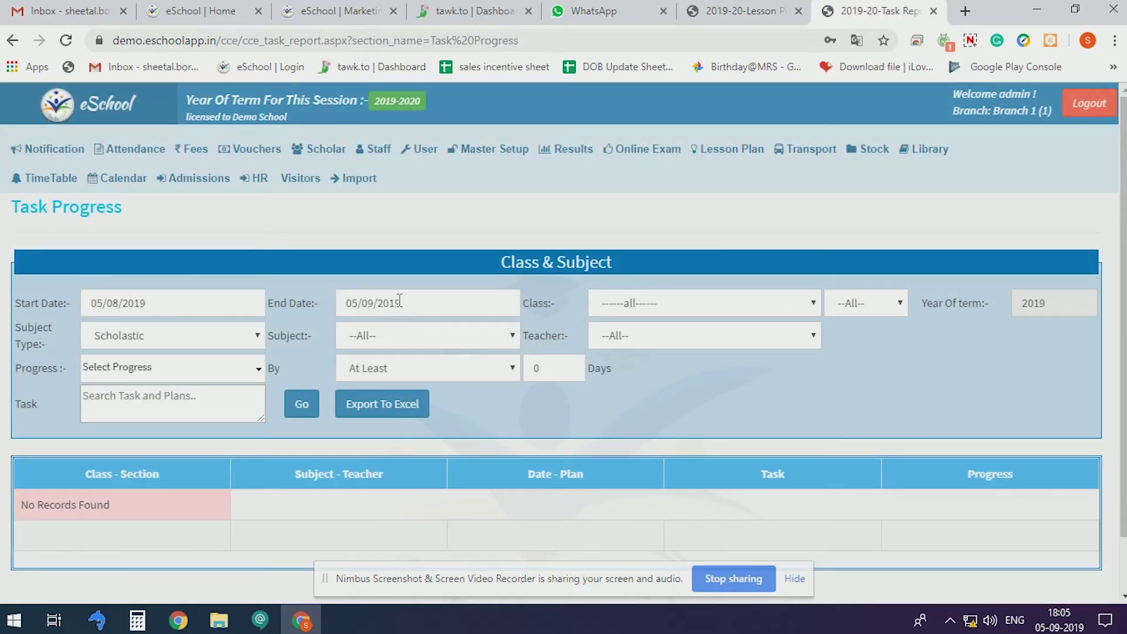
pyautogui.click(447, 296)
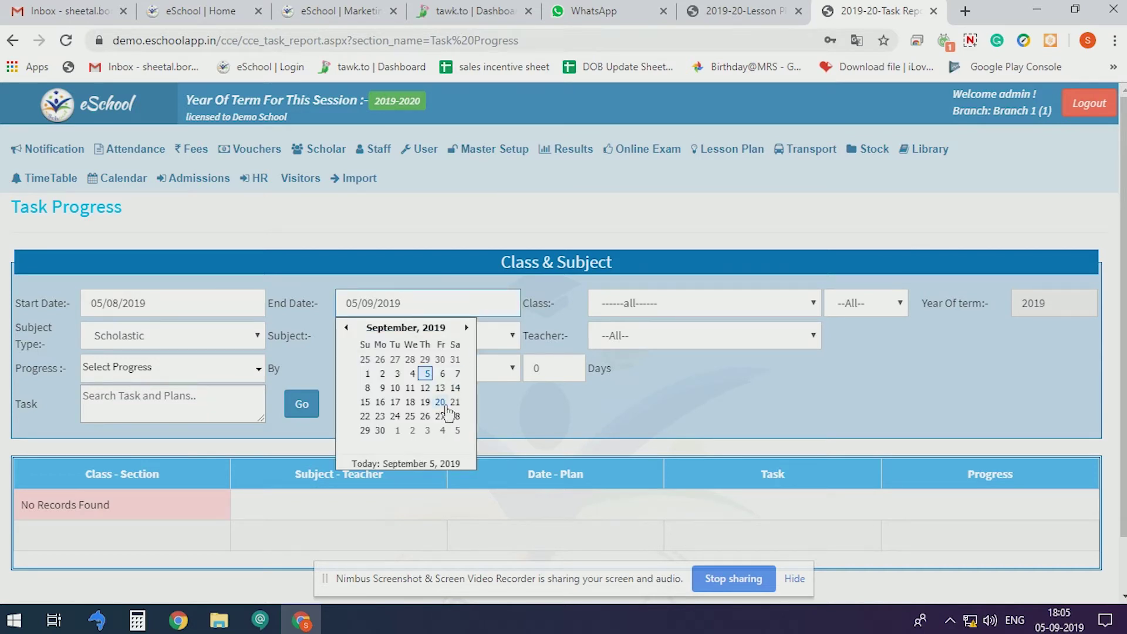
pyautogui.click(380, 431)
pyautogui.click(683, 304)
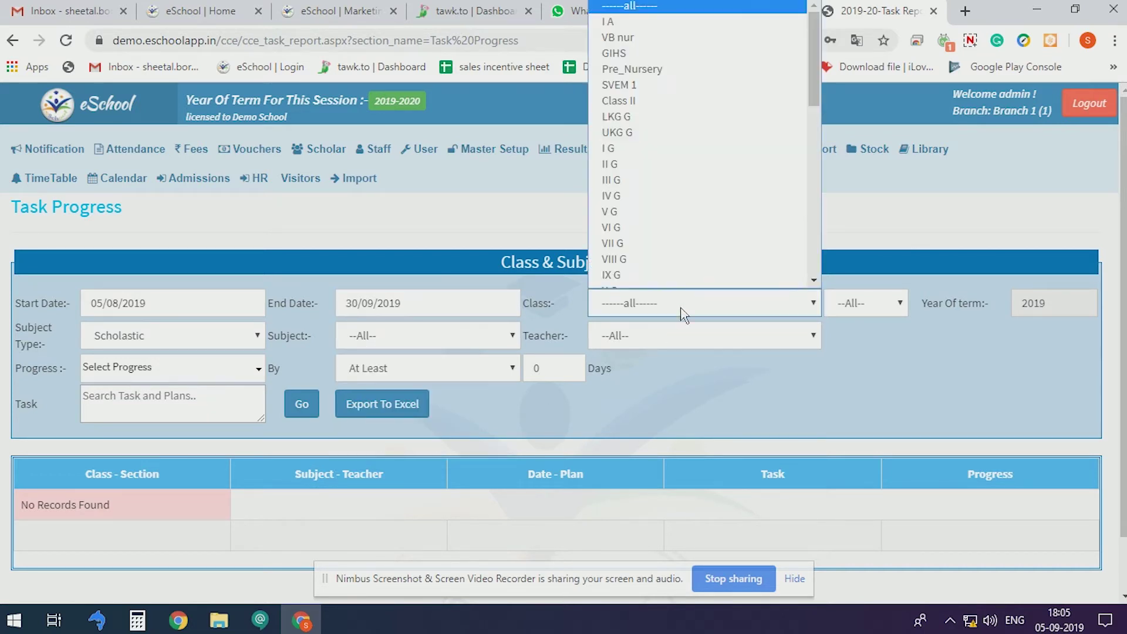
pyautogui.click(607, 11)
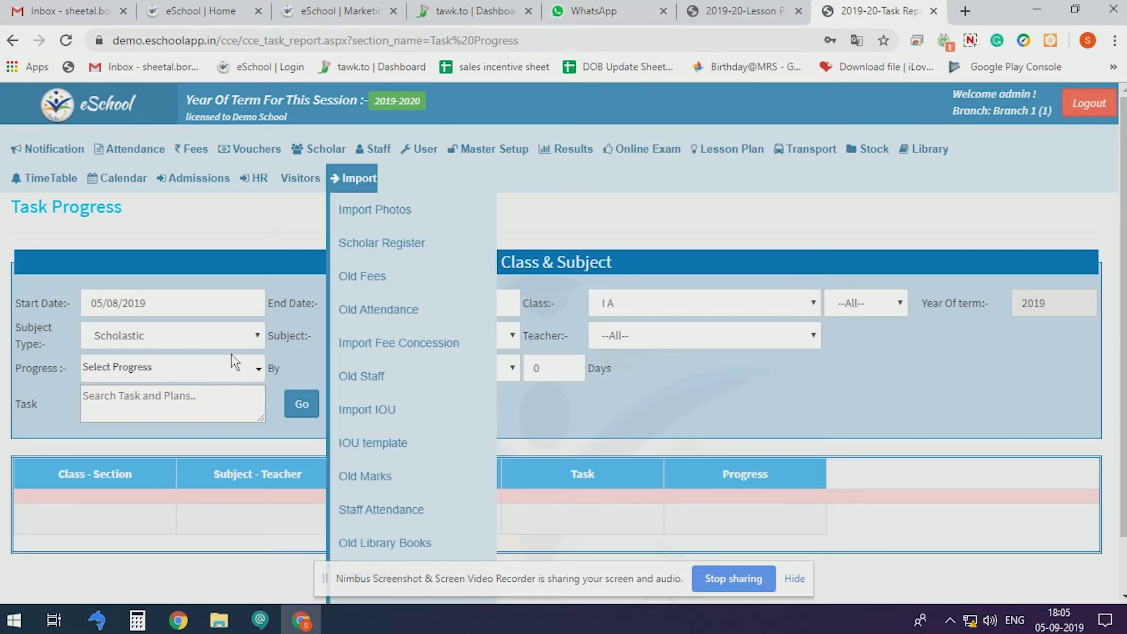
pyautogui.click(301, 411)
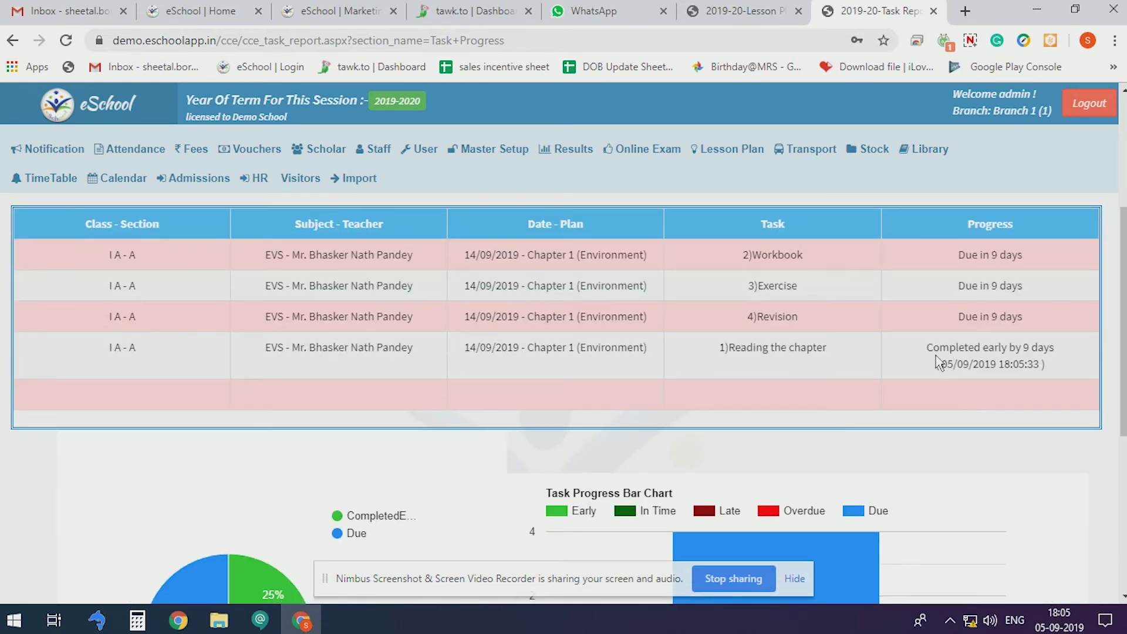
# Examine the progress of each EVS task in the report table and in the pie and bar charts.
pyautogui.moveTo(936, 355); pyautogui.dragTo(1078, 345)
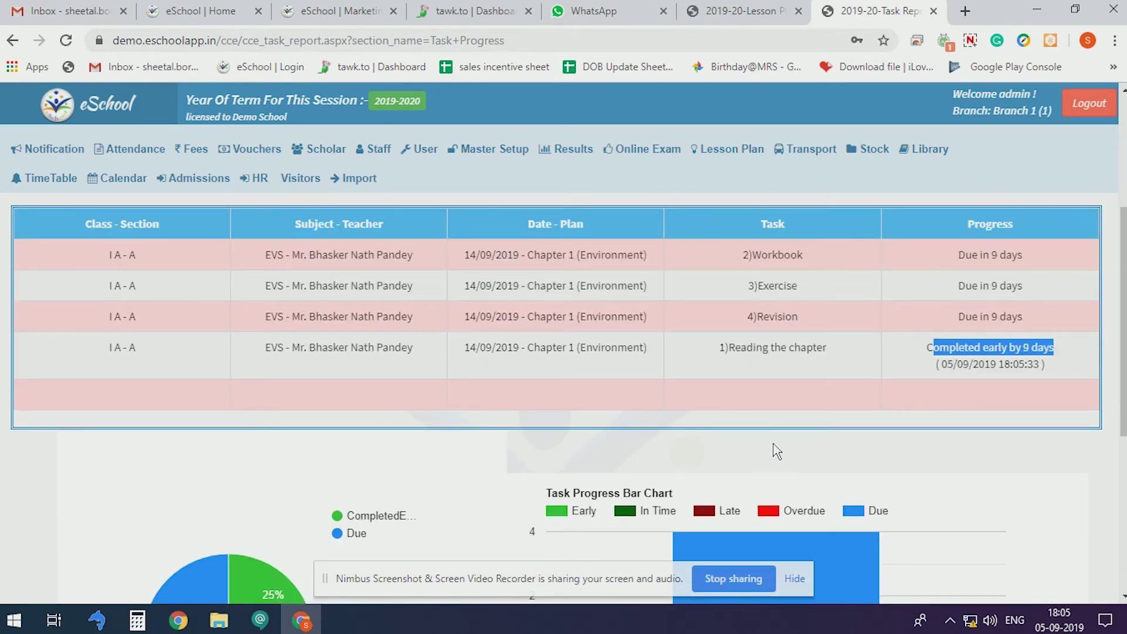
pyautogui.scroll(-5, 778, 449)
pyautogui.scroll(7, 727, 505)
pyautogui.scroll(1, 763, 405)
pyautogui.moveTo(780, 419); pyautogui.dragTo(794, 480)
pyautogui.scroll(-4, 798, 487)
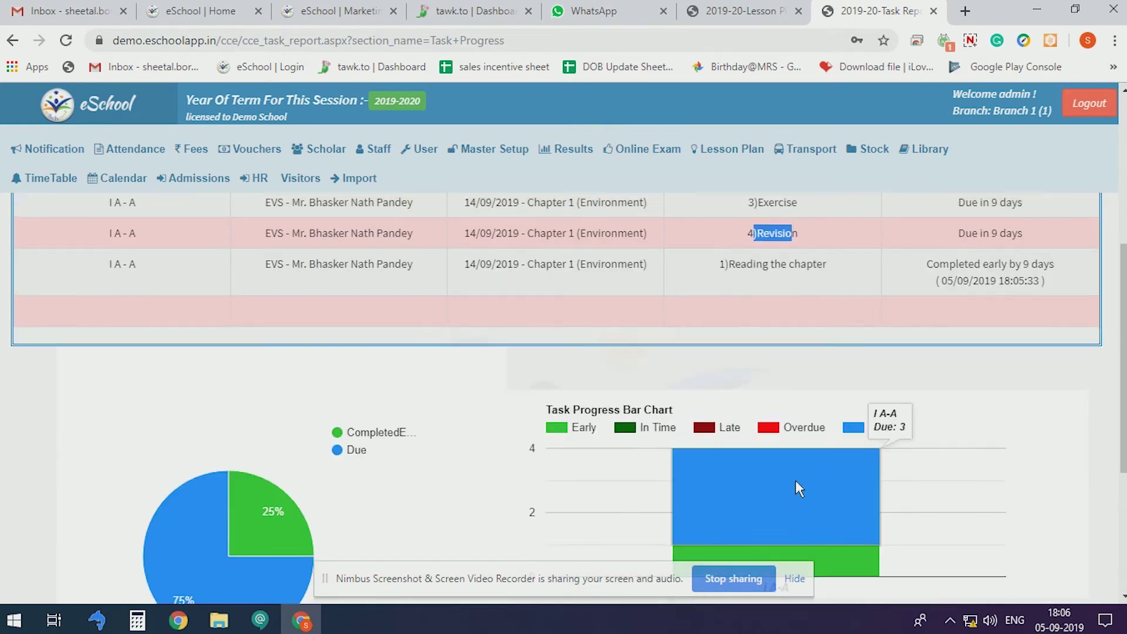
pyautogui.scroll(-4, 798, 487)
pyautogui.scroll(9, 675, 540)
# Show the Logbook Report for class I A and the subject EVS, and check the log entry's objectives.
pyautogui.moveTo(719, 164)
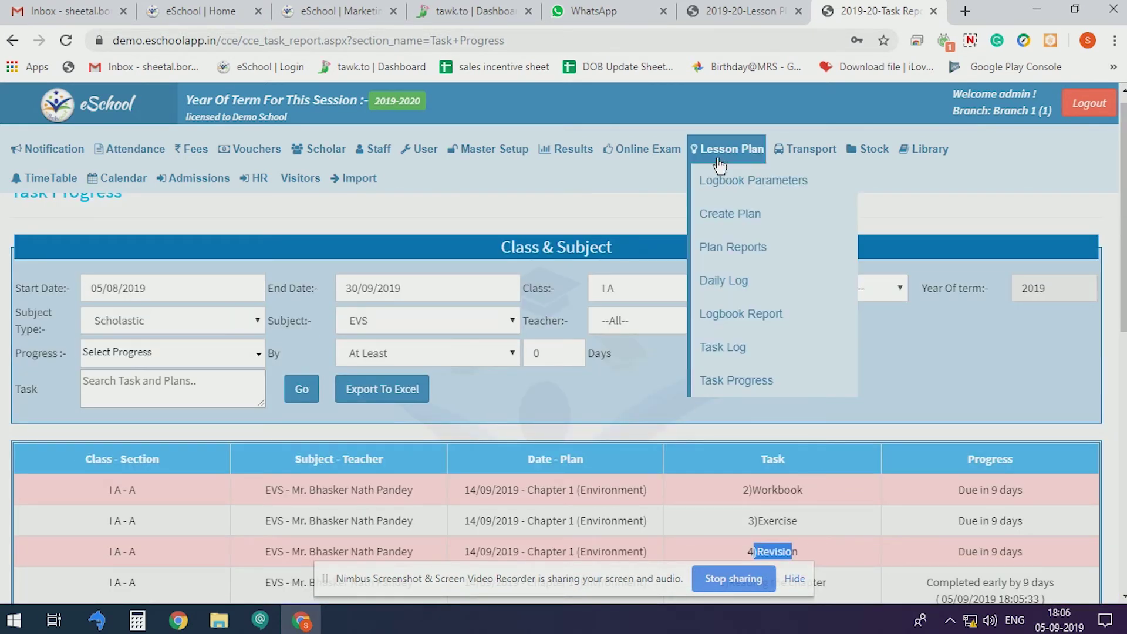
pyautogui.click(759, 315)
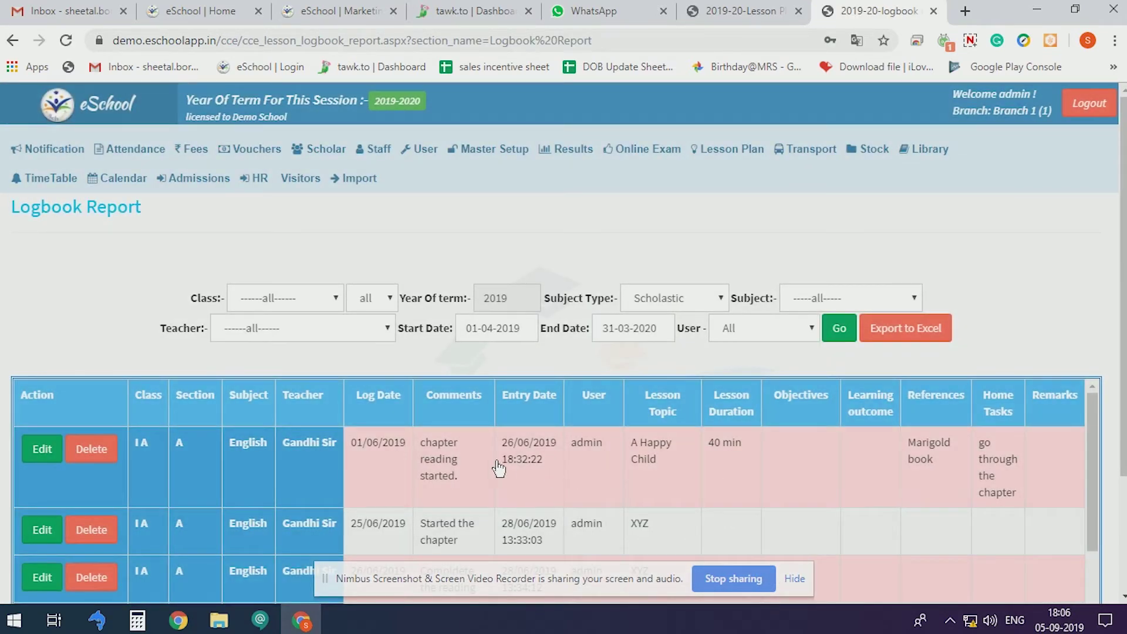
pyautogui.click(312, 298)
pyautogui.click(309, 334)
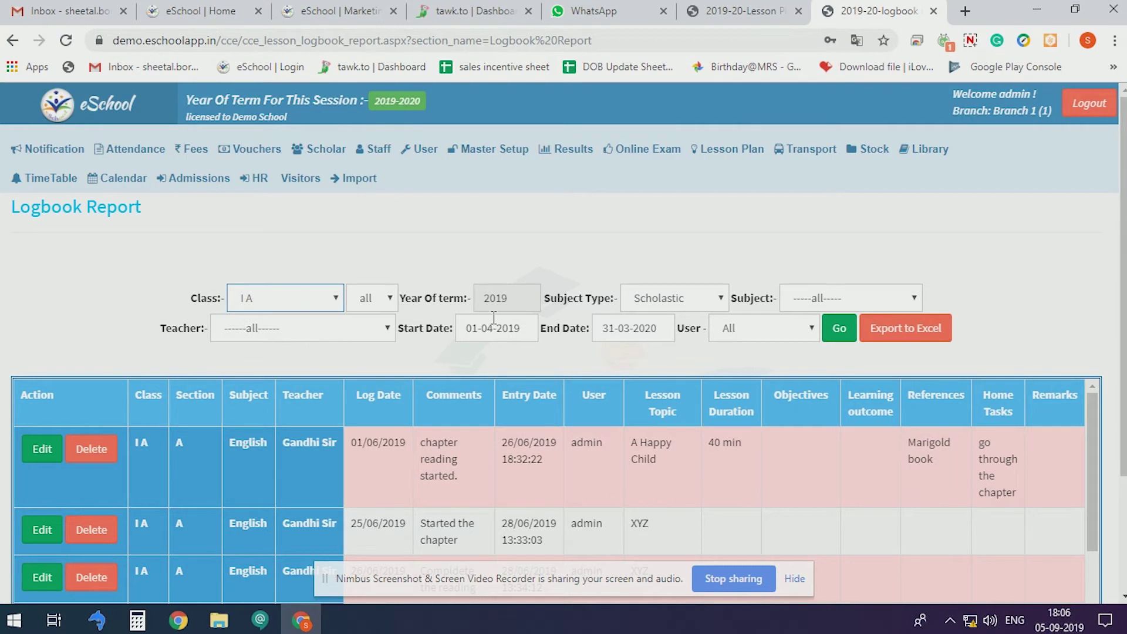
pyautogui.click(839, 328)
pyautogui.scroll(-1, 758, 448)
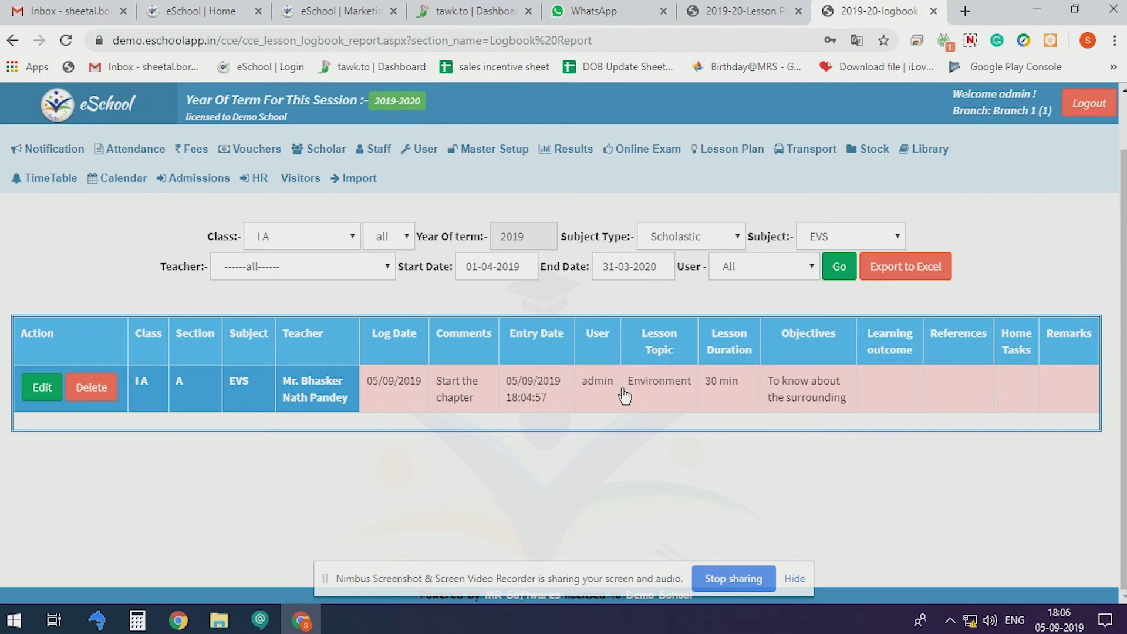
pyautogui.moveTo(767, 380); pyautogui.dragTo(837, 396)
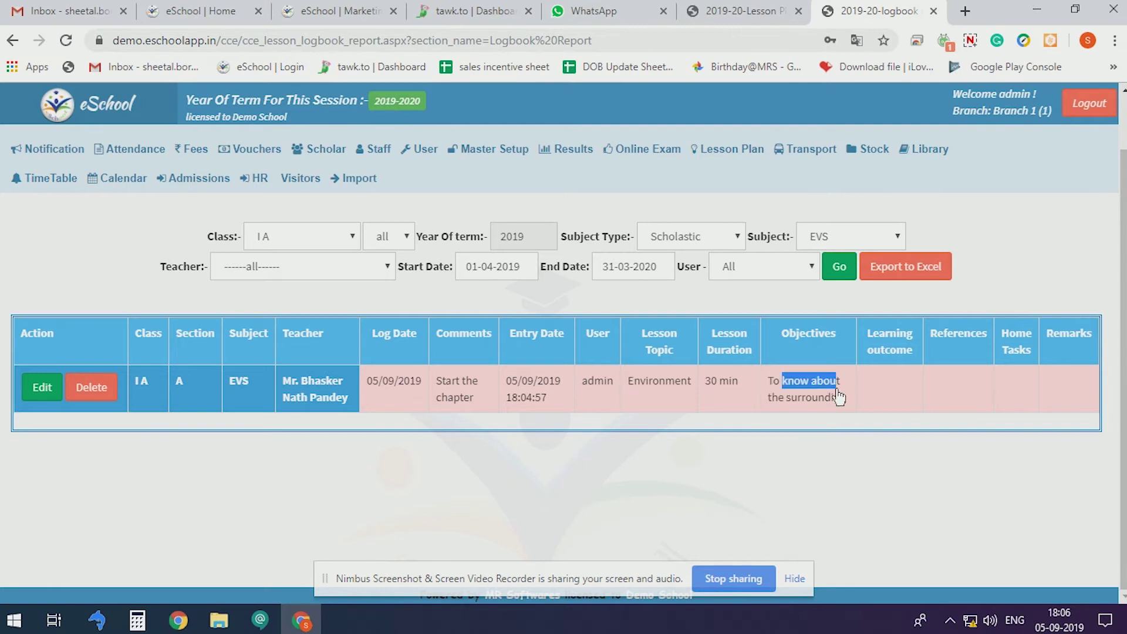
pyautogui.click(840, 405)
pyautogui.scroll(1, 607, 444)
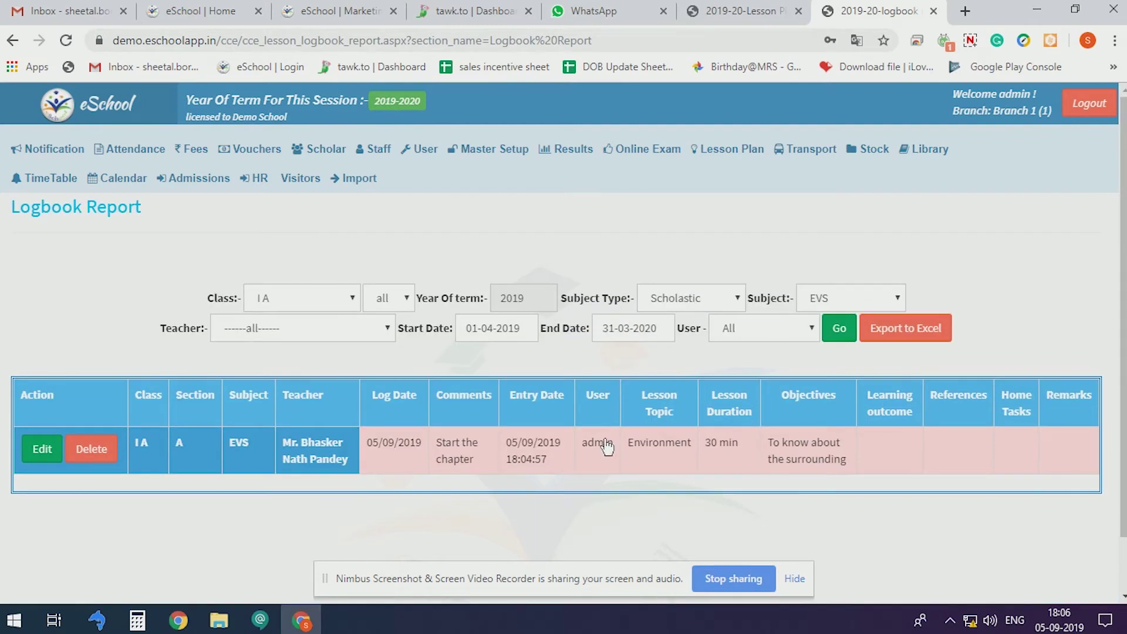
# Generate the Plan Report for class I A and the subject EVS till 30/09/2019, and expand the tasks of Chapter 1 (Environment).
pyautogui.click(733, 154)
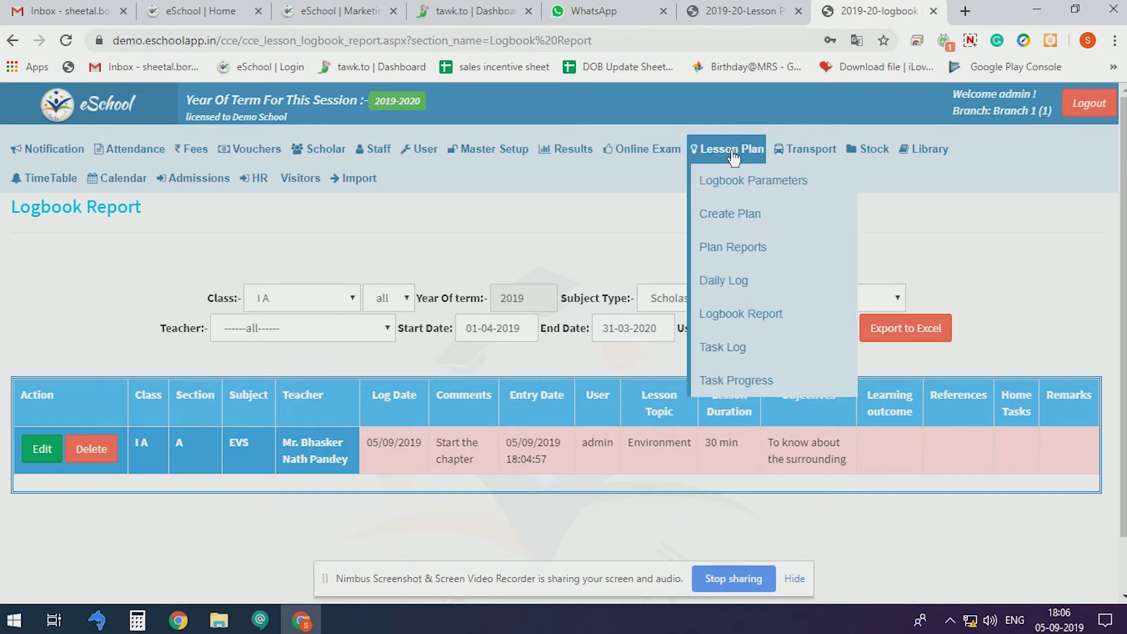
pyautogui.click(746, 253)
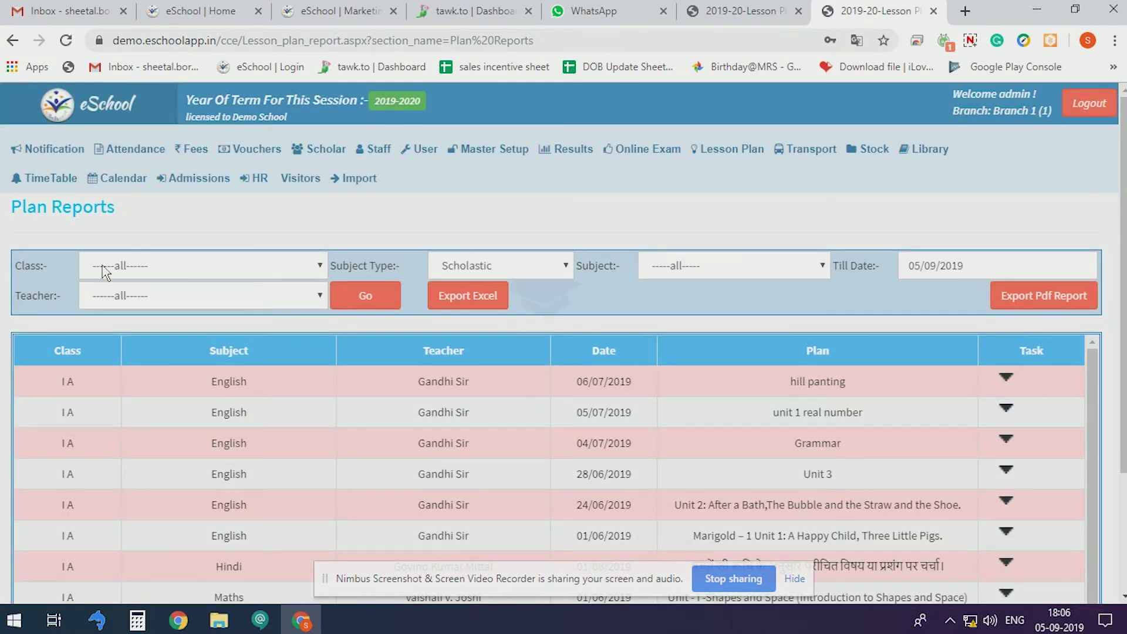
pyautogui.click(169, 272)
pyautogui.click(172, 317)
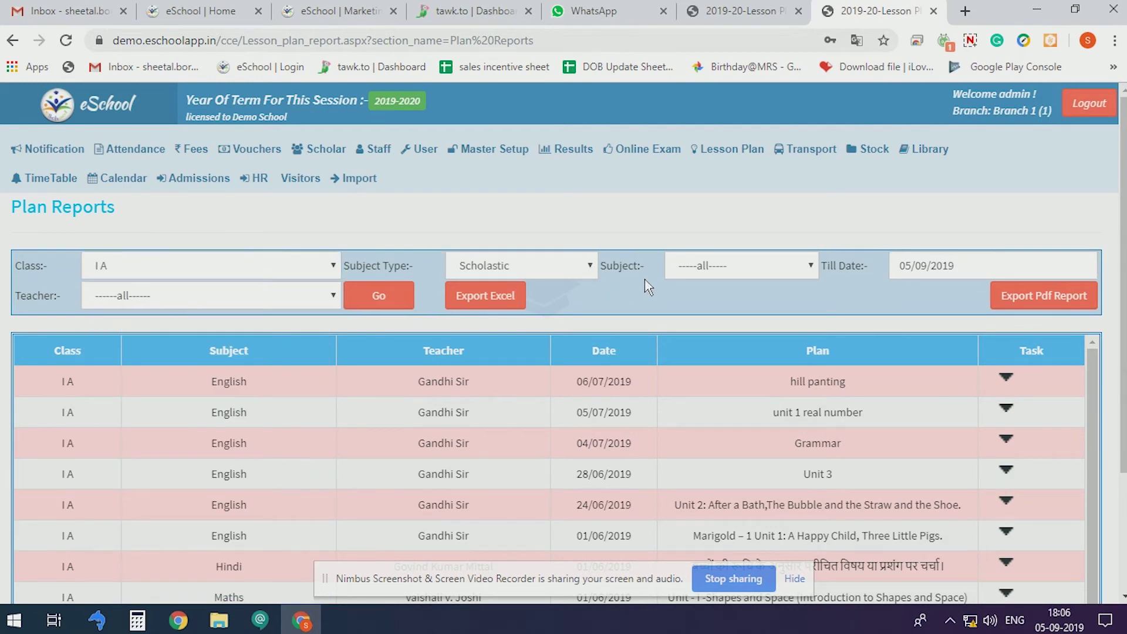
pyautogui.click(686, 271)
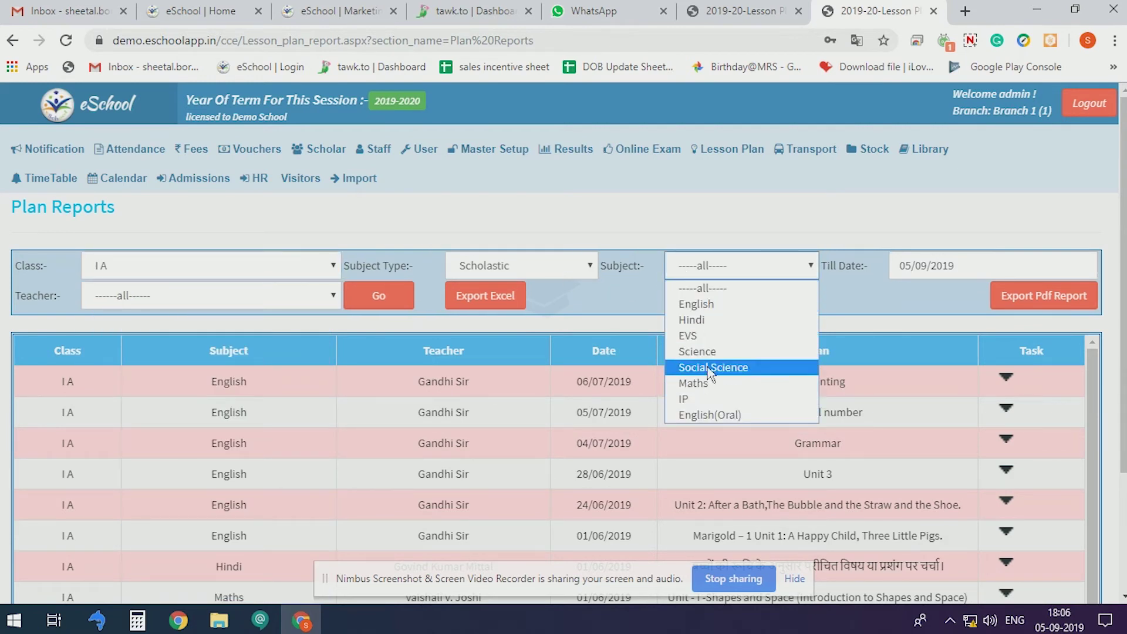
pyautogui.click(717, 335)
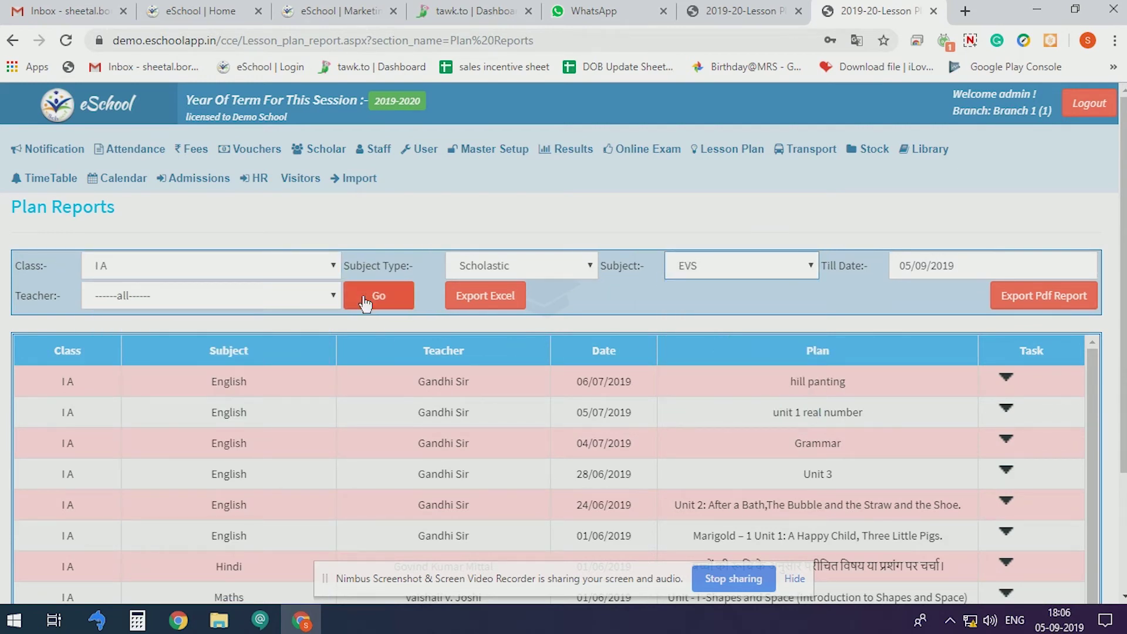
pyautogui.click(959, 258)
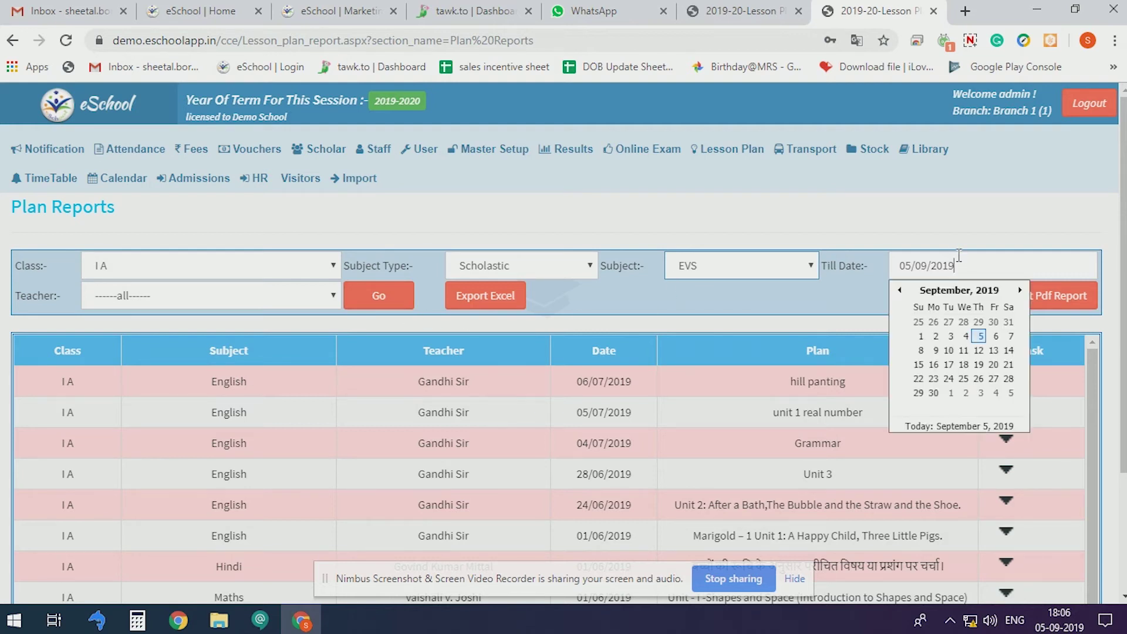
pyautogui.click(932, 393)
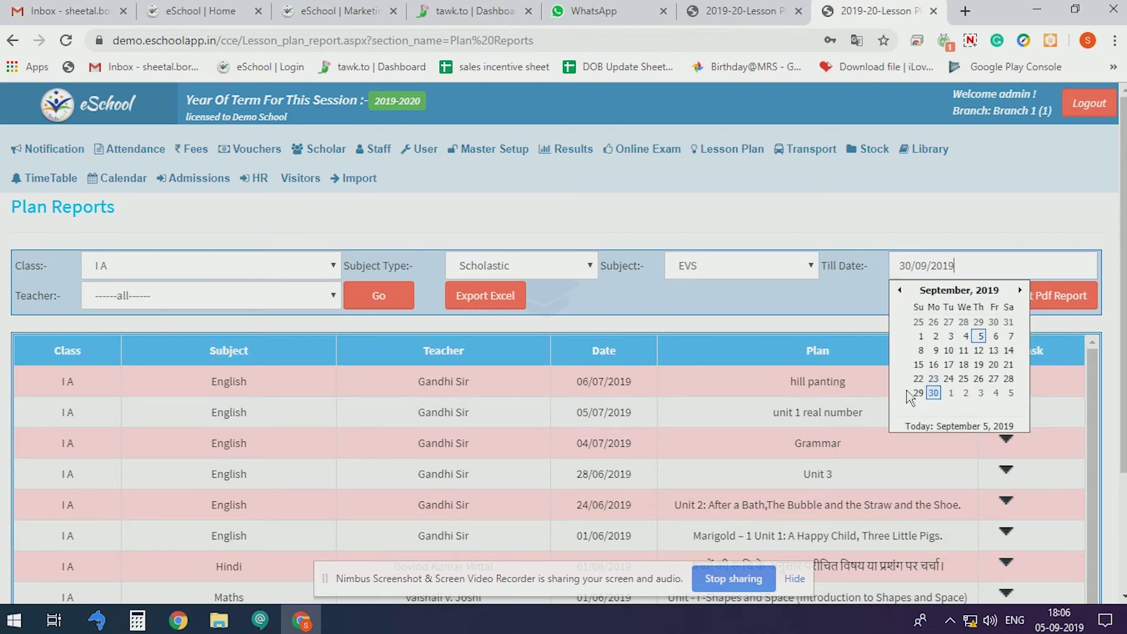
pyautogui.click(381, 296)
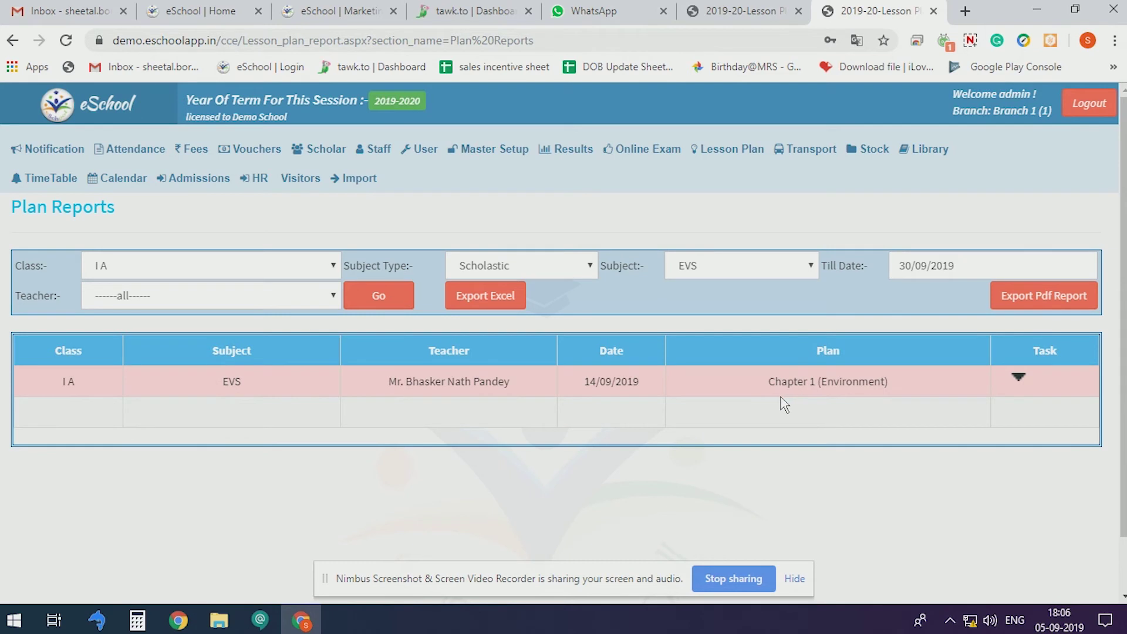
pyautogui.click(1019, 378)
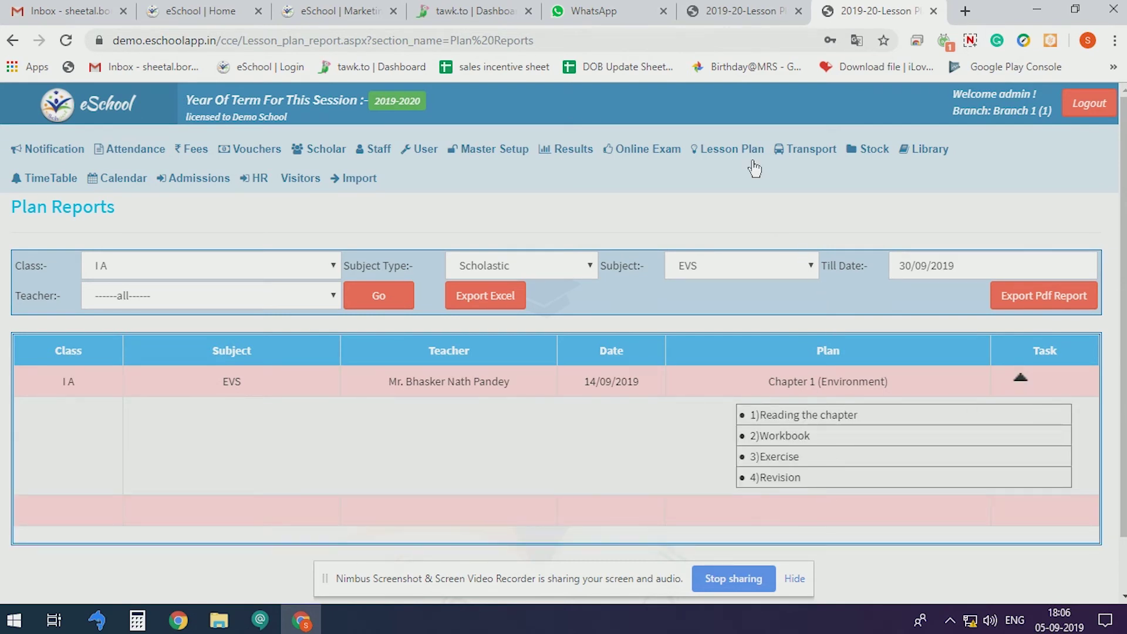
pyautogui.moveTo(753, 158)
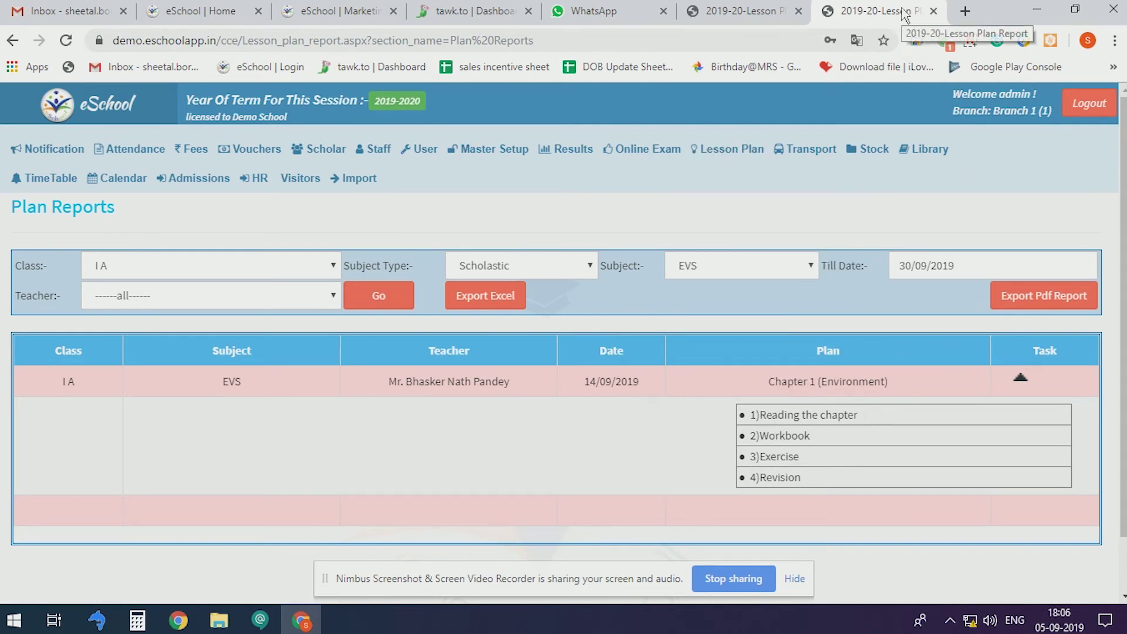
pyautogui.click(971, 41)
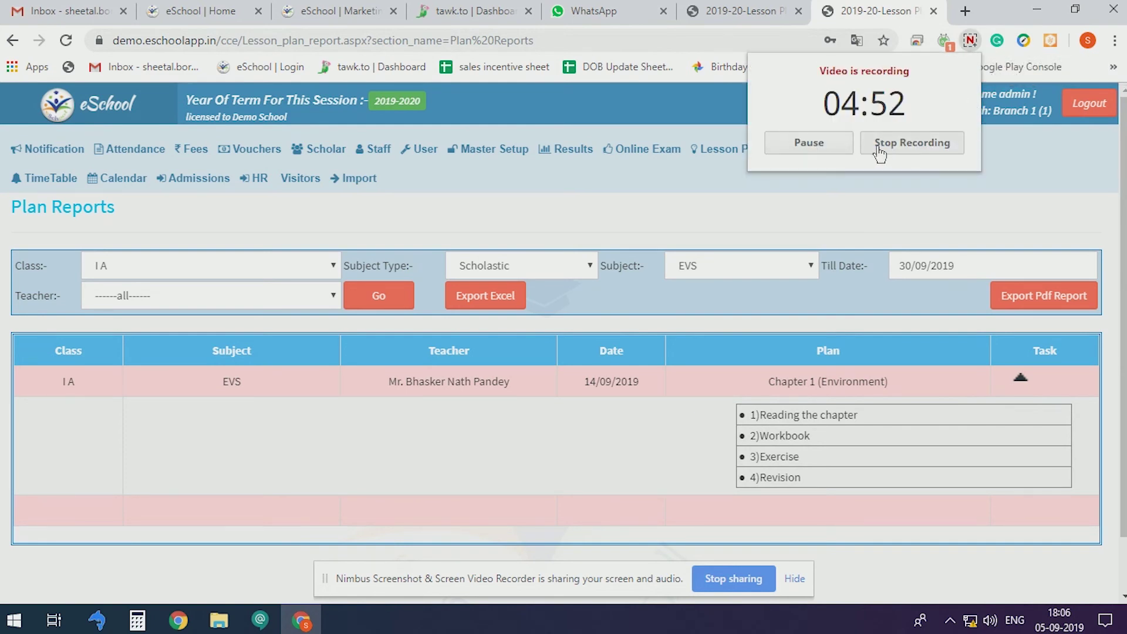
pyautogui.click(897, 144)
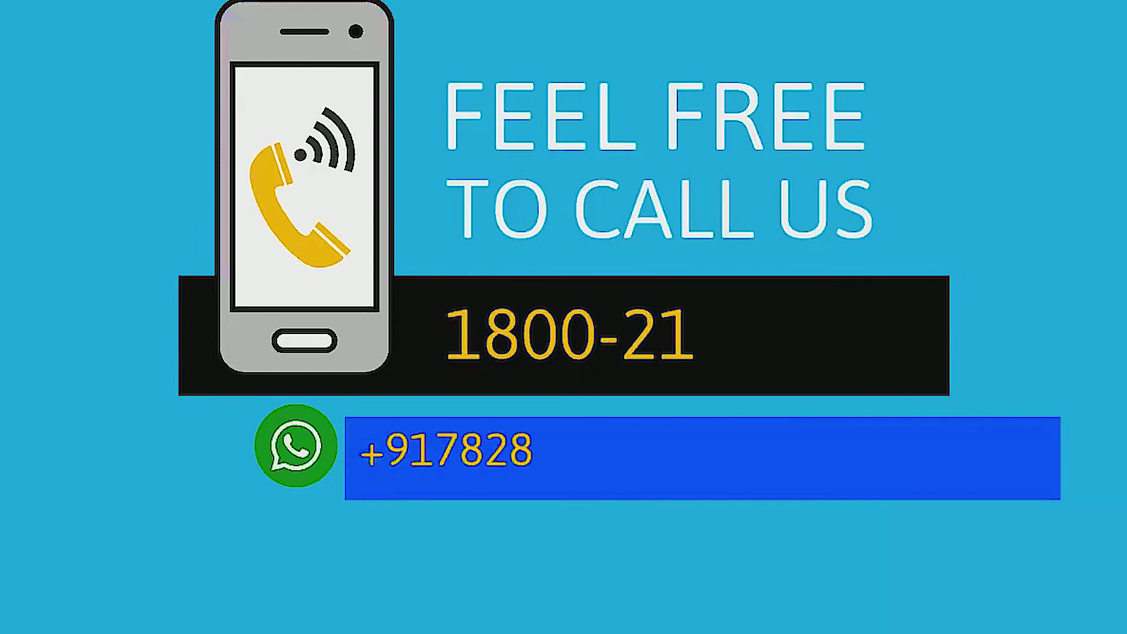